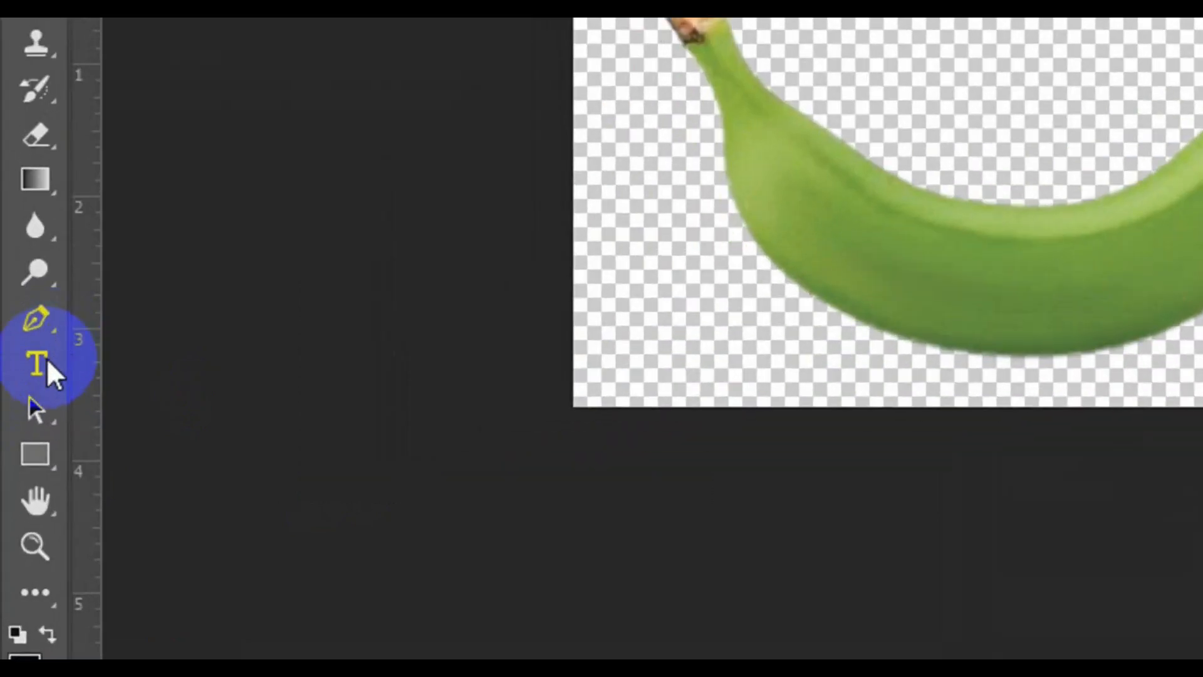
Add the horizontal text BANANA over the middle of the banana in Roboto Black Italic at 41 pt
click(46, 358)
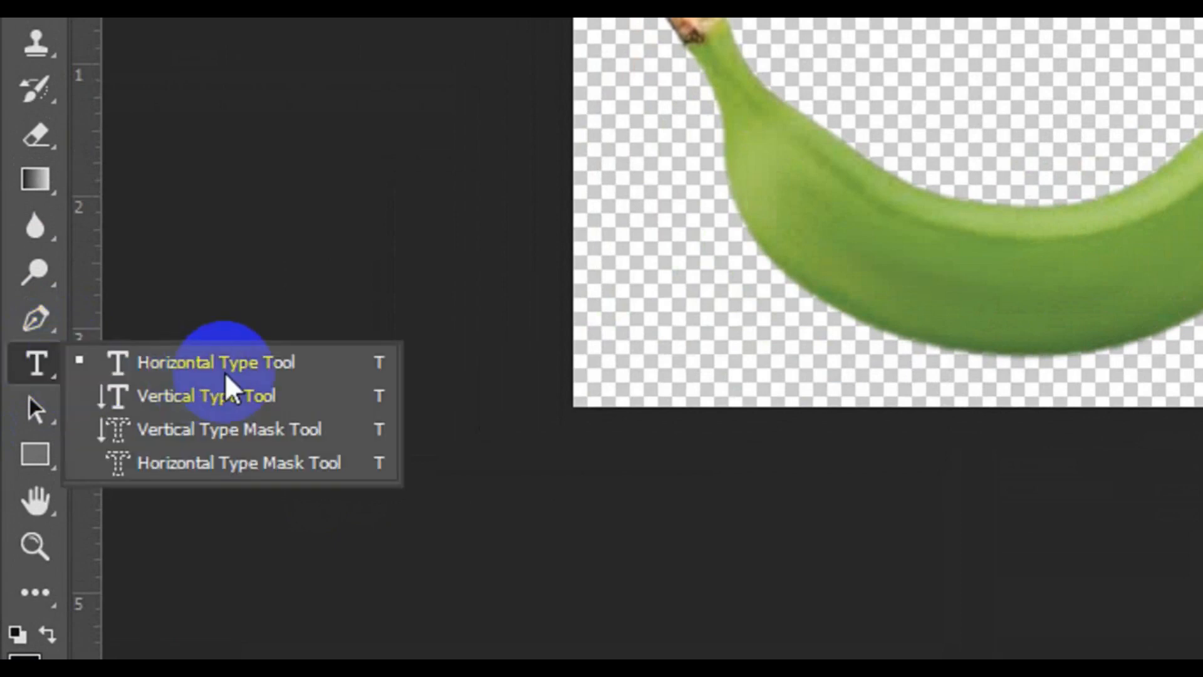
click(231, 375)
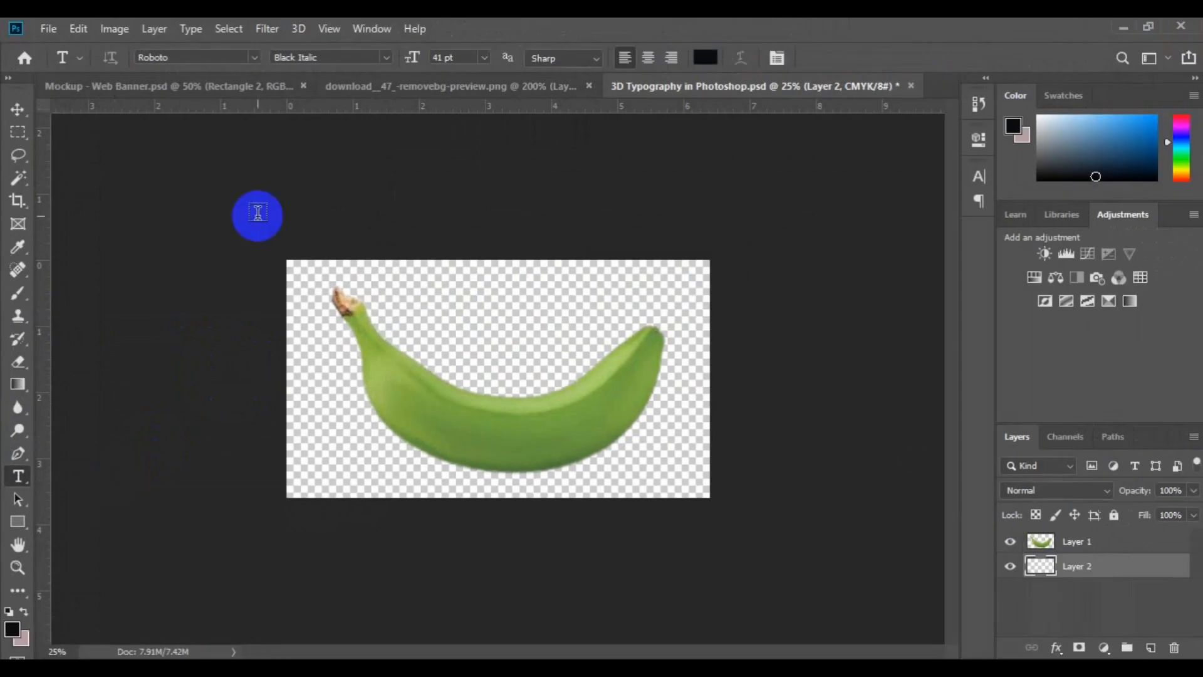
click(220, 54)
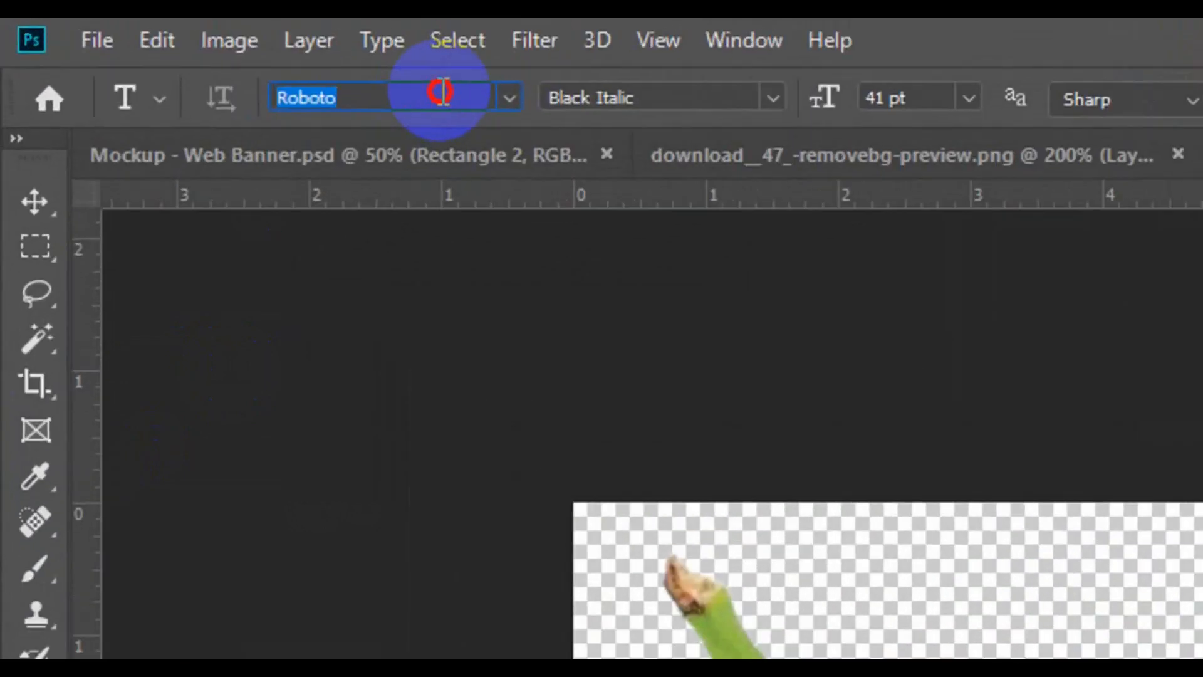
click(731, 101)
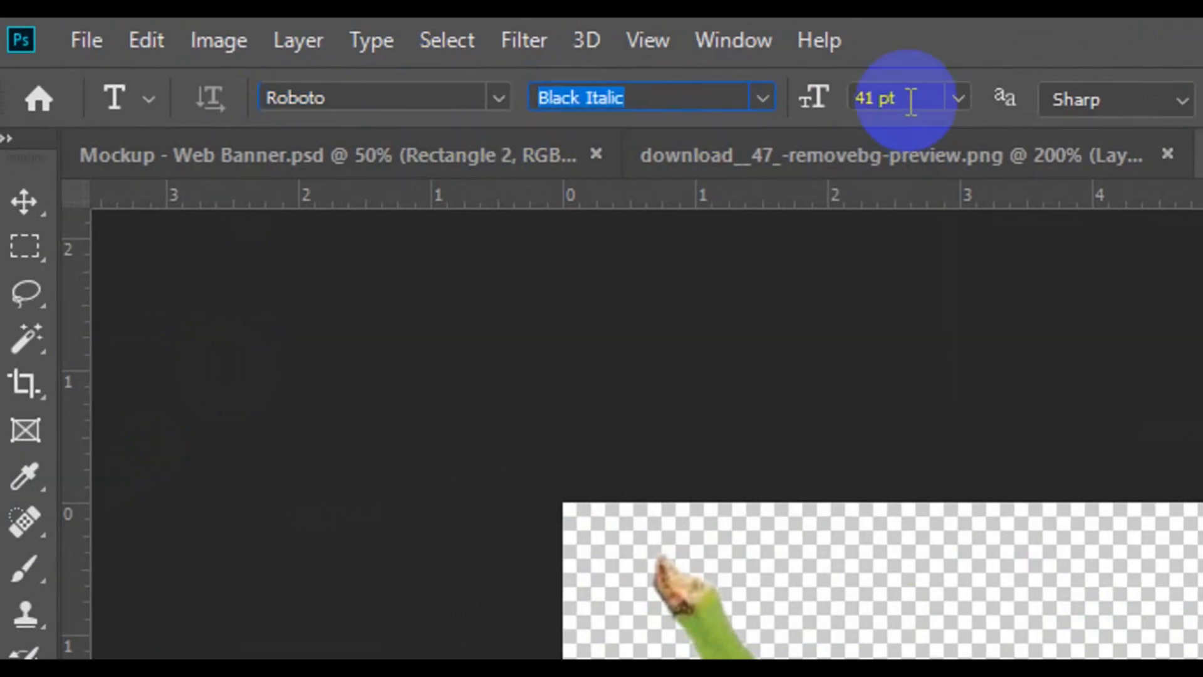
click(854, 100)
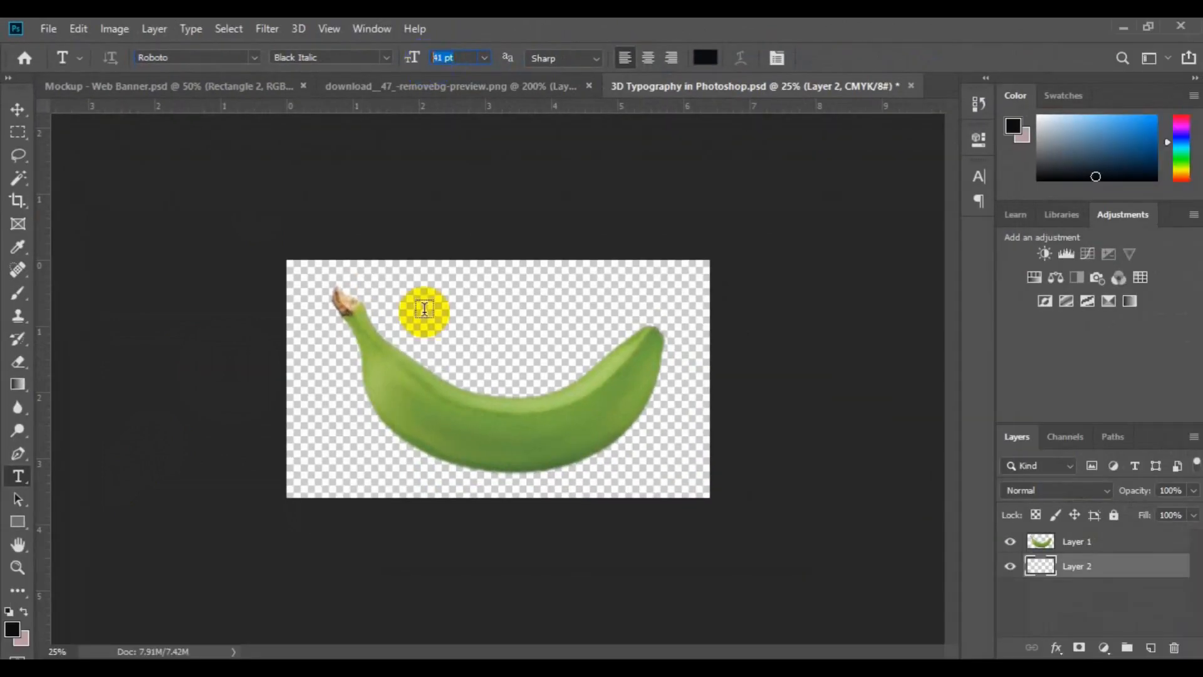
click(439, 410)
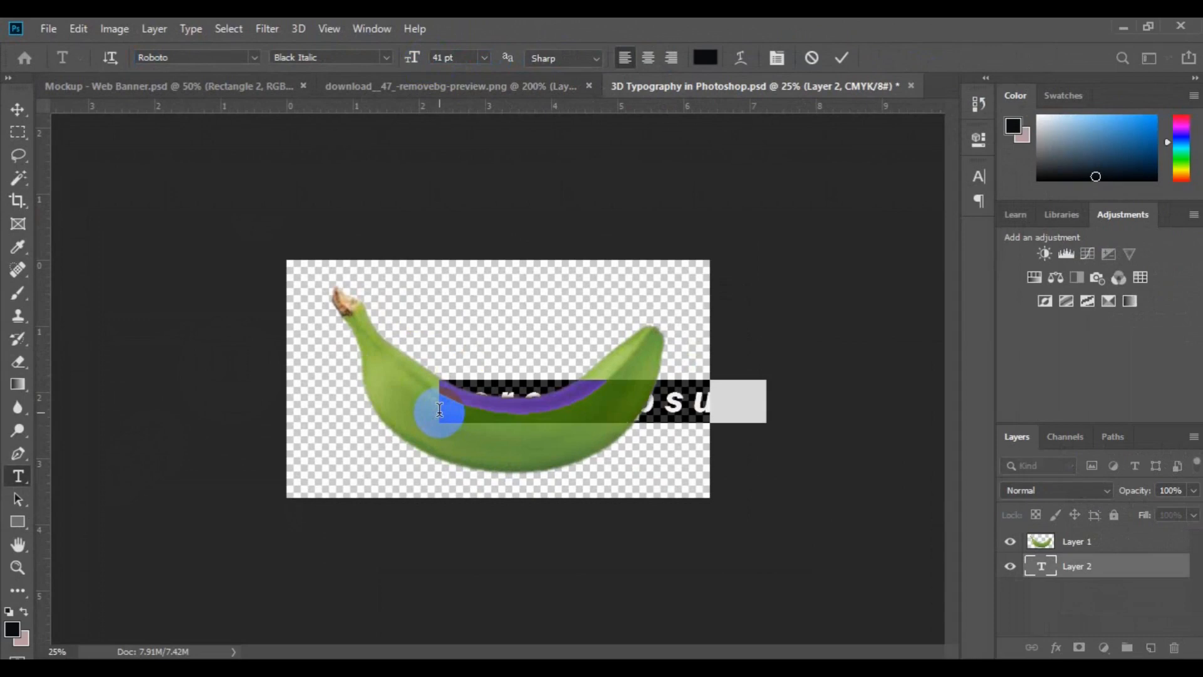
text(BANANA)
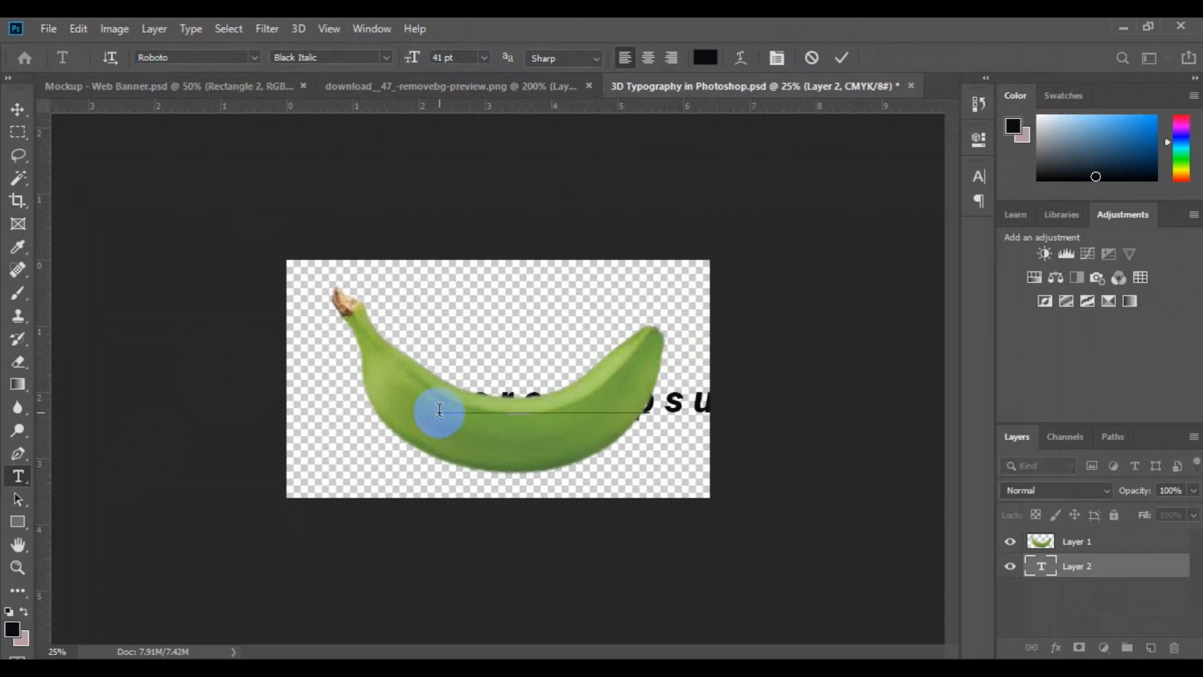
key(ctrl+a)
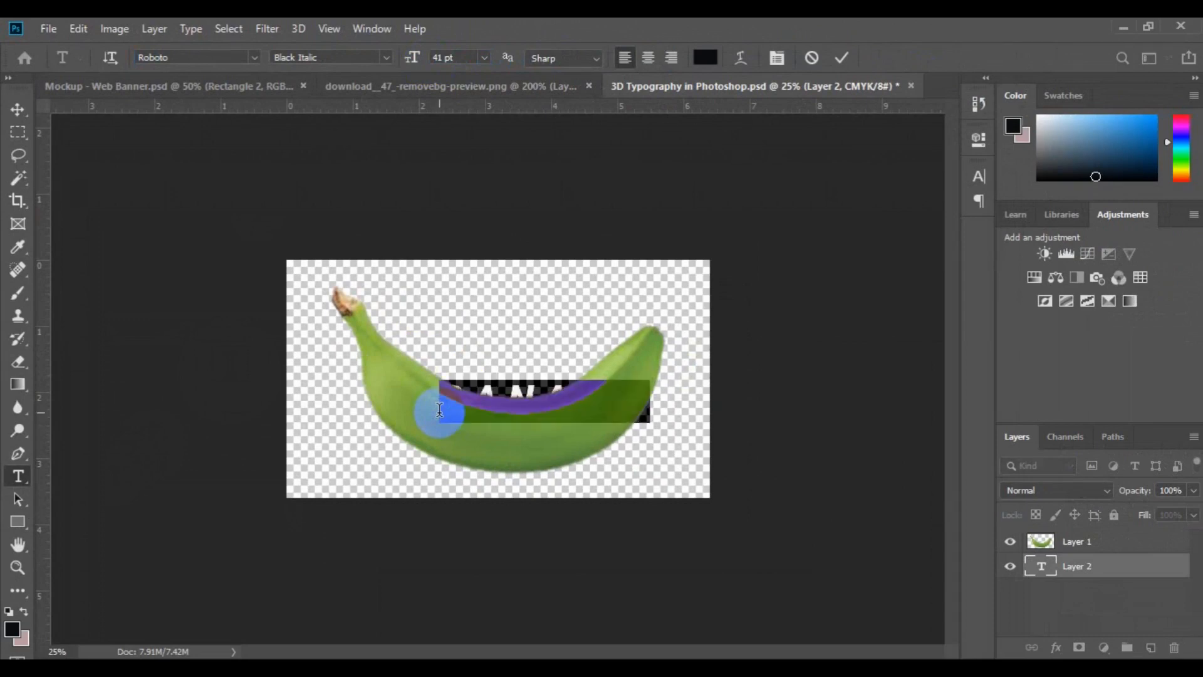
click(282, 390)
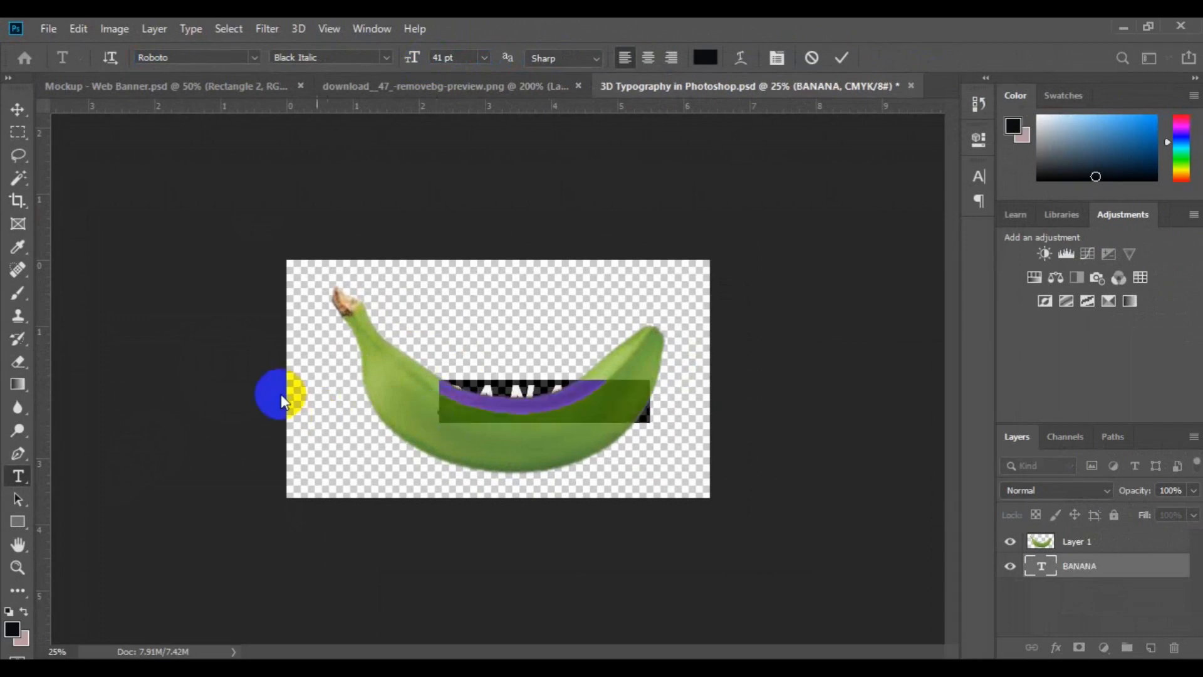
Bring the BANANA text layer above Layer 1 and position the text across the middle of the banana's body
click(17, 111)
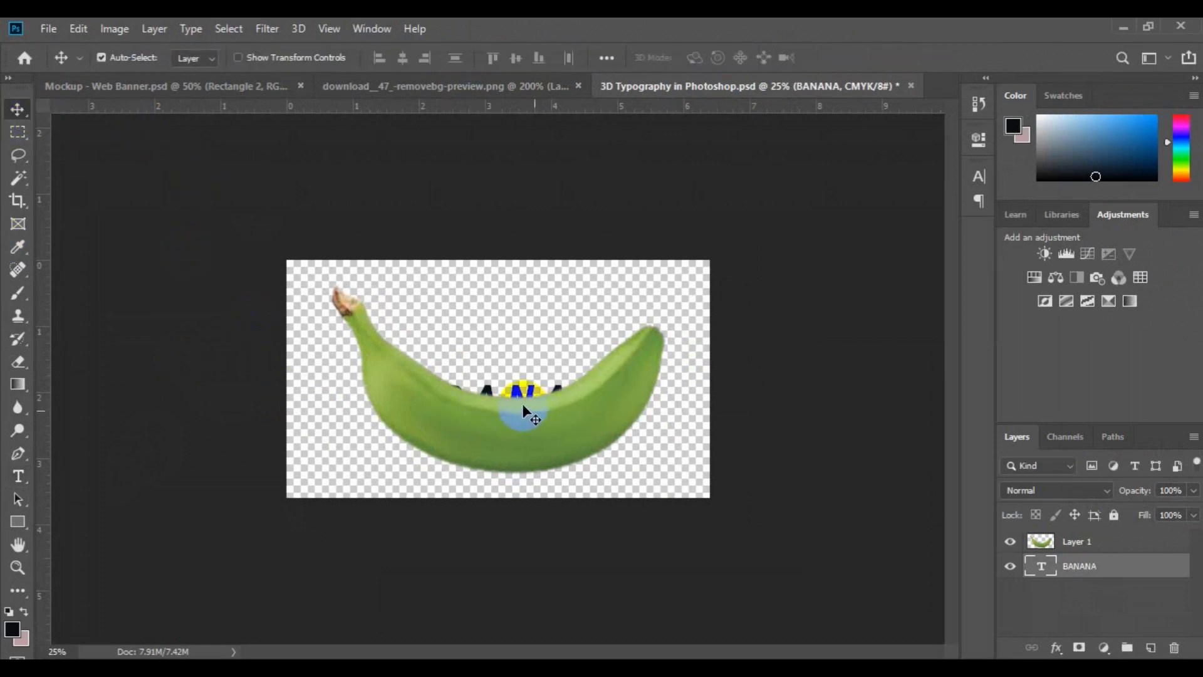
drag(1068, 563, 1072, 543)
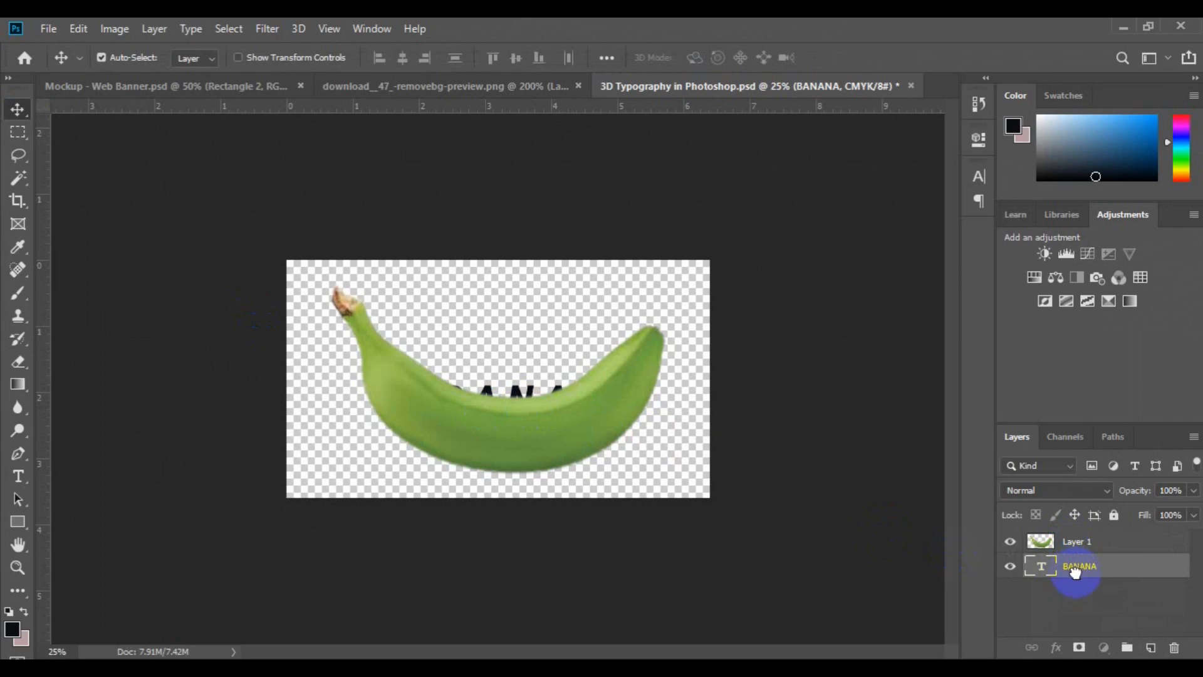
drag(1073, 543, 1075, 530)
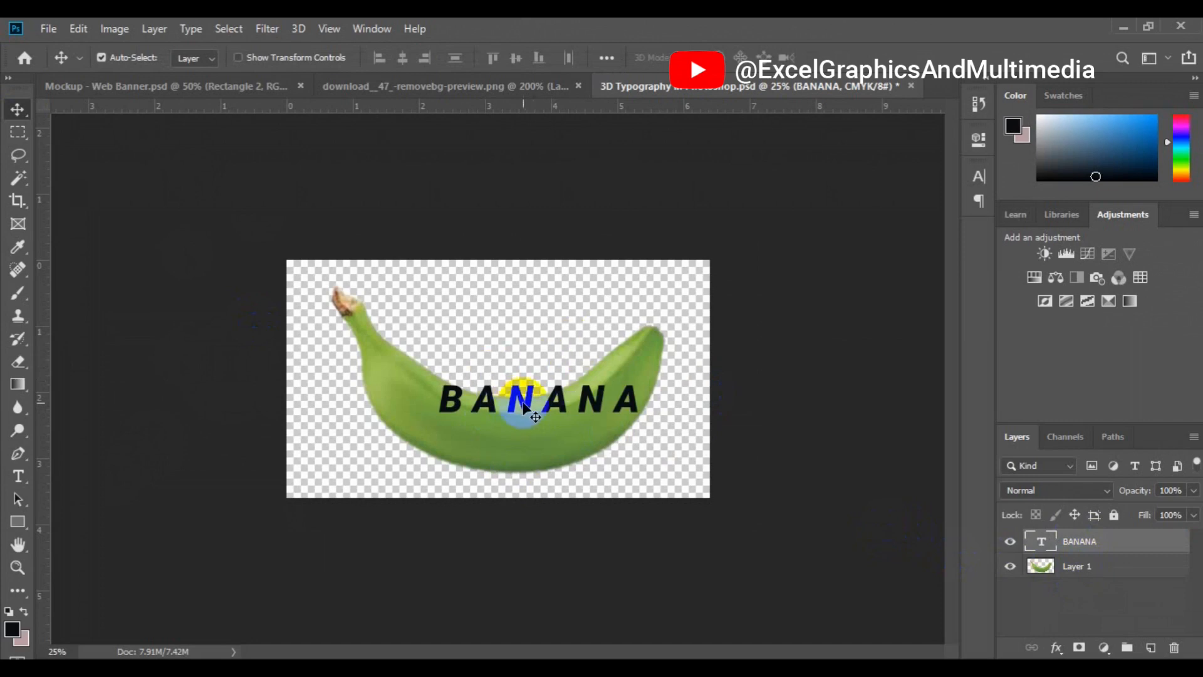
key(ctrl)
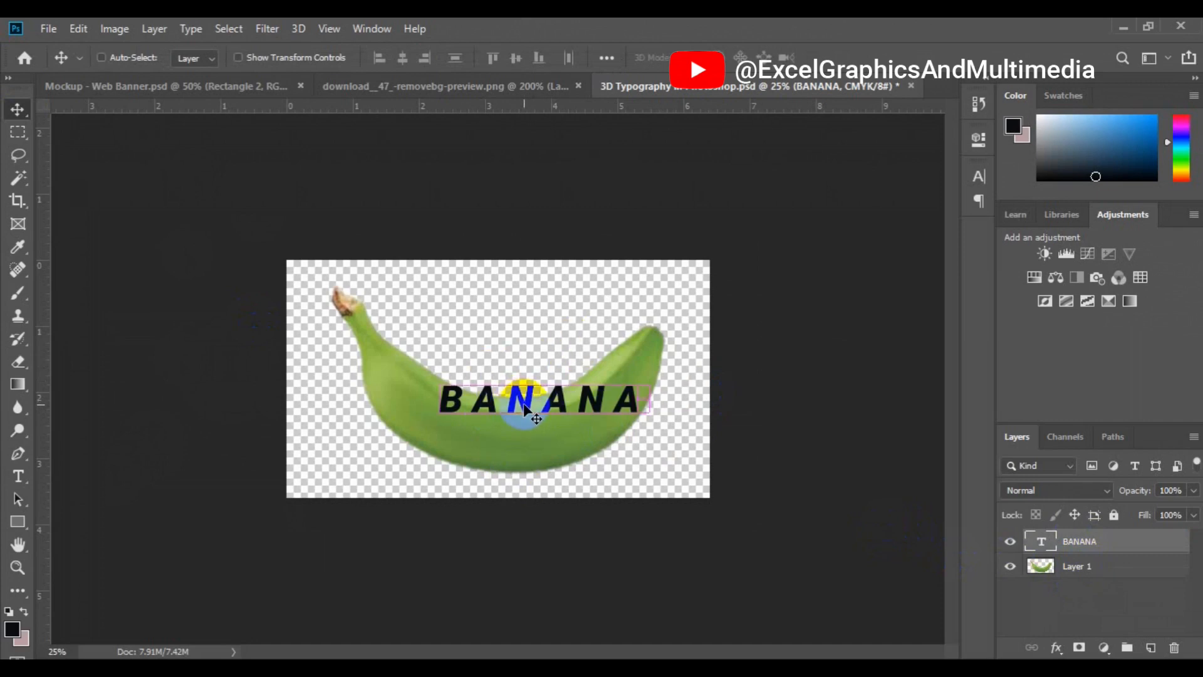
key(ctrl+plus)
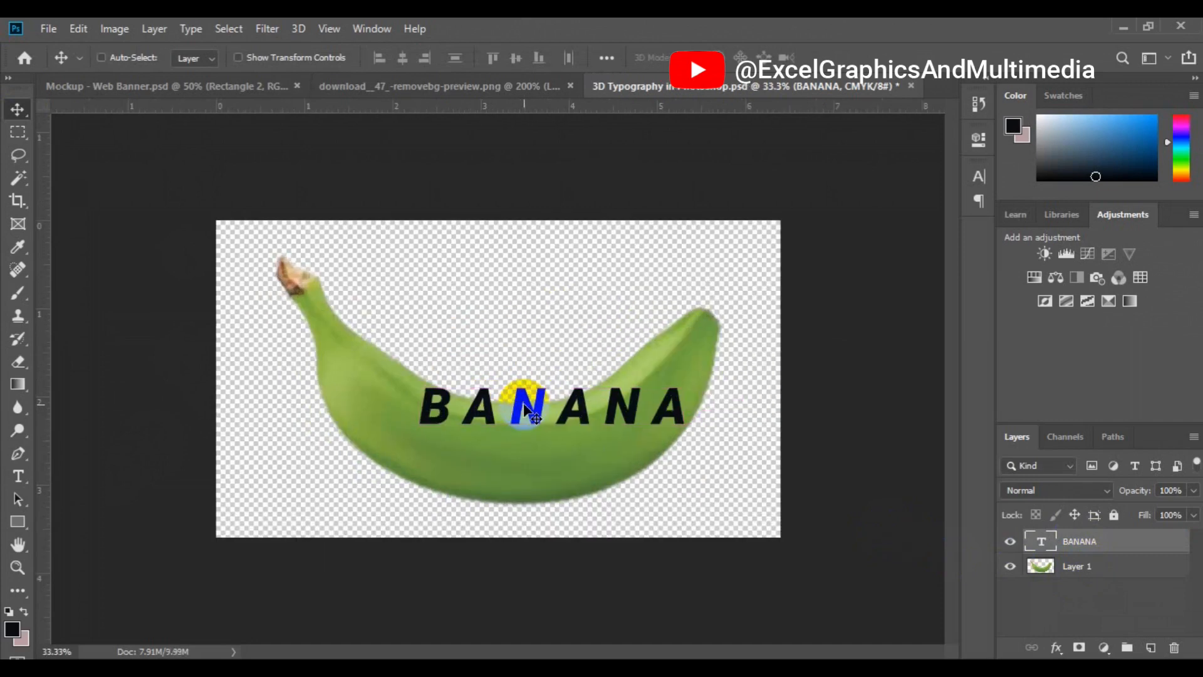
key(ctrl+plus)
drag(531, 426, 494, 453)
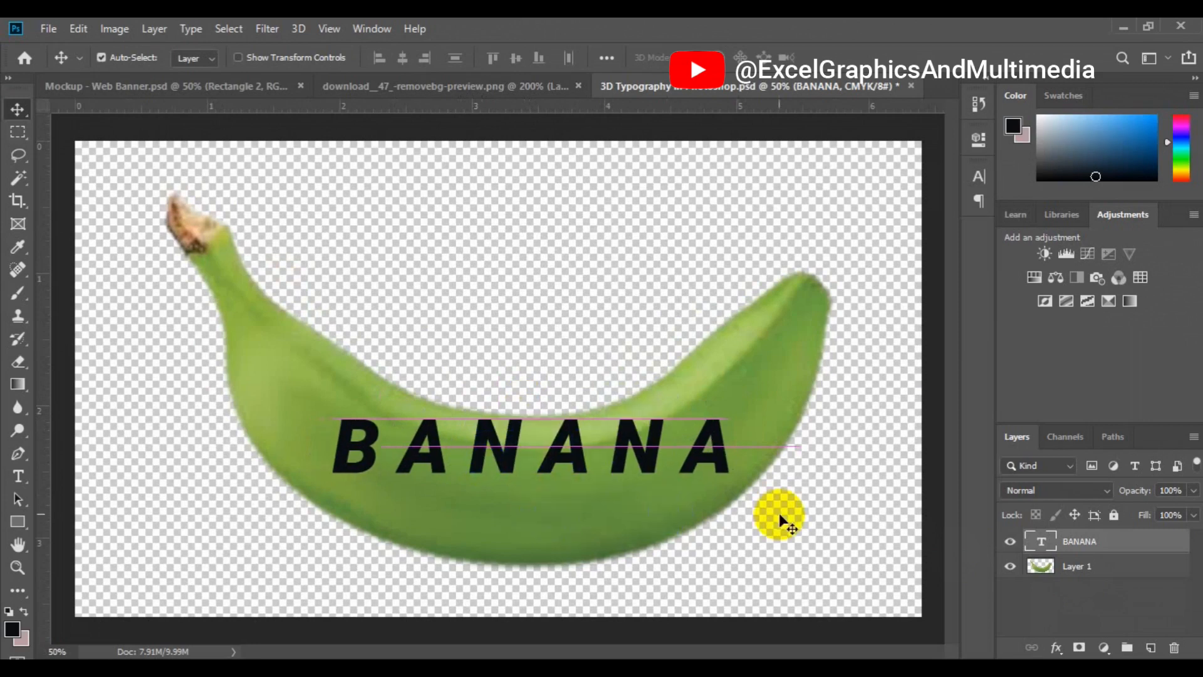
Rasterize the BANANA text layer and enlarge it proportionally to about 117% with Free Transform
right_click(1066, 550)
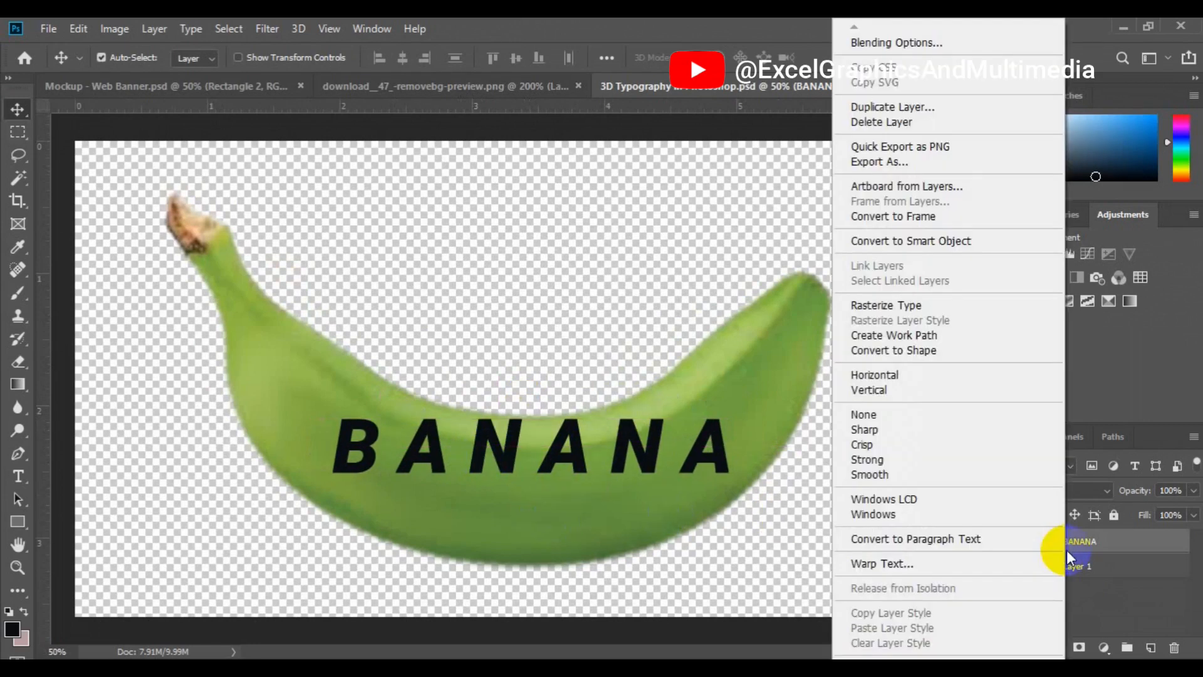
click(925, 307)
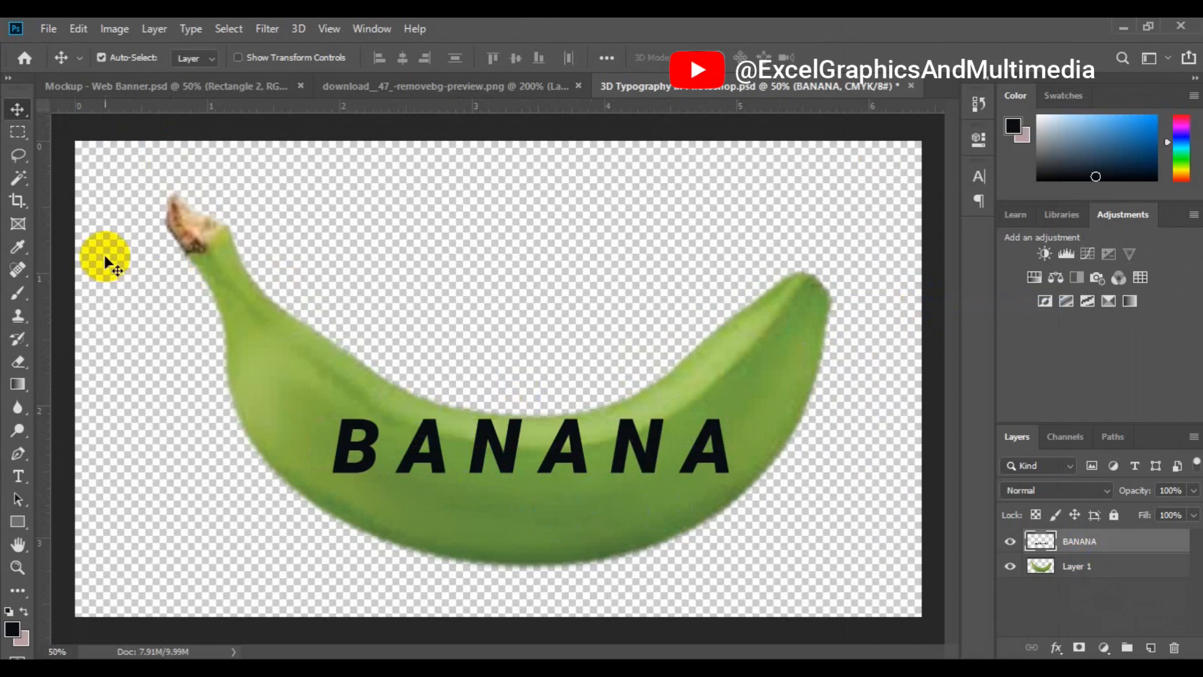
click(81, 29)
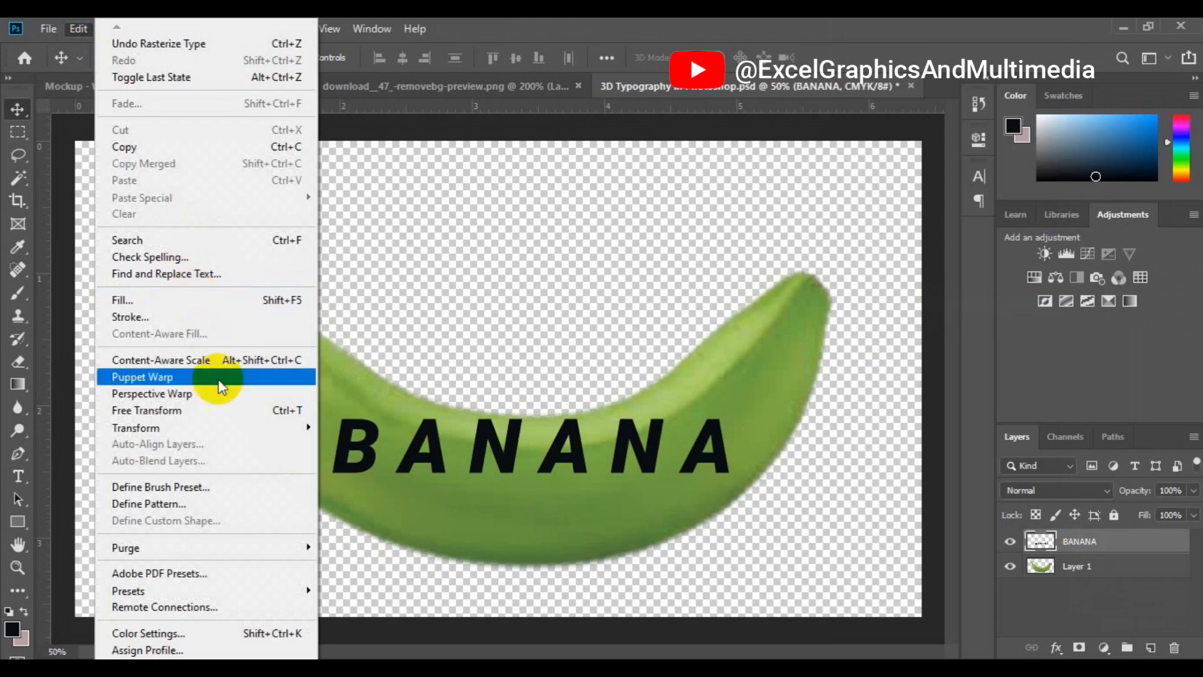
click(224, 411)
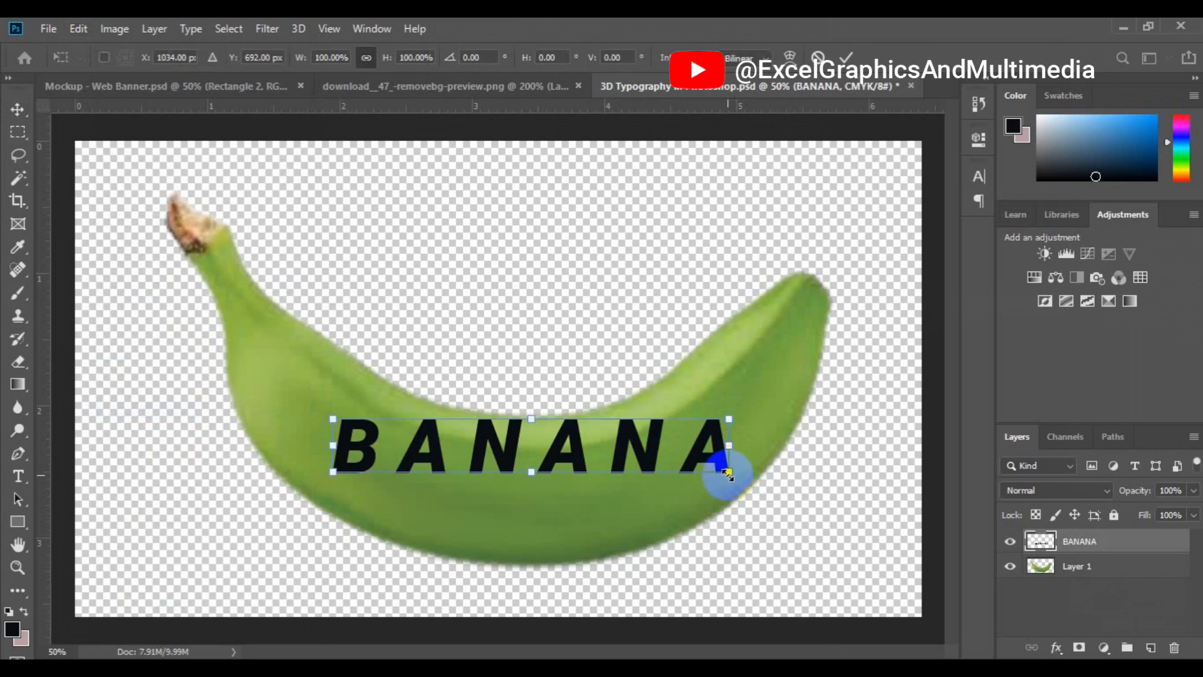
drag(726, 475, 758, 493)
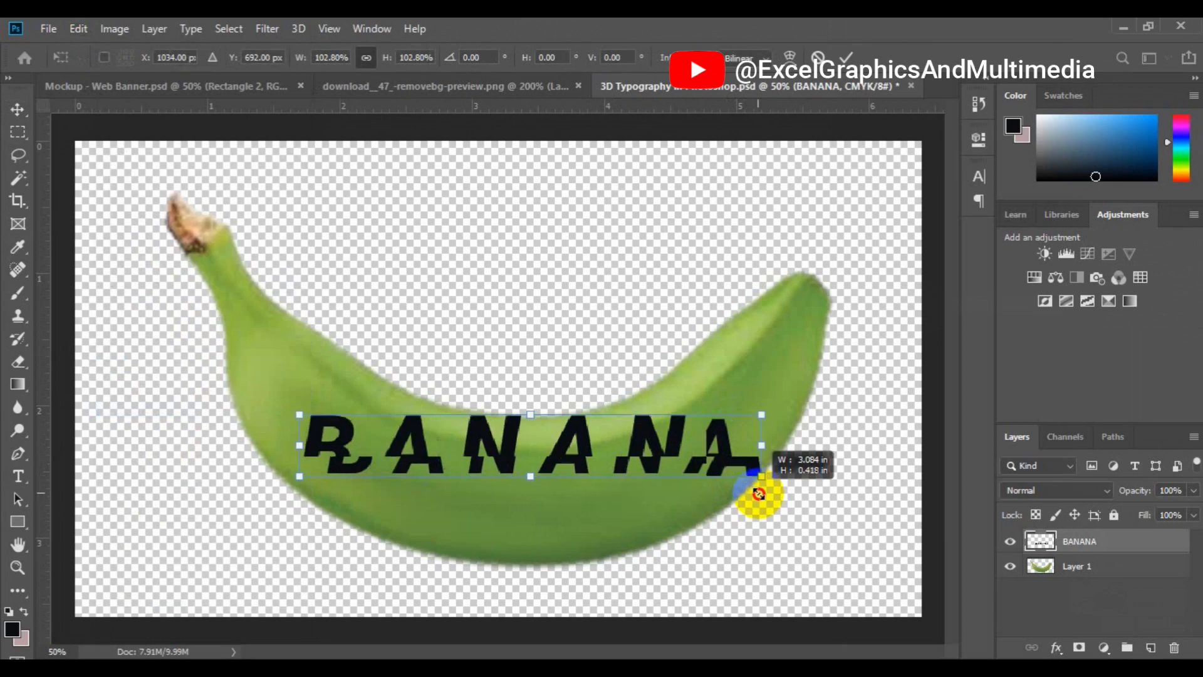
drag(758, 493, 760, 493)
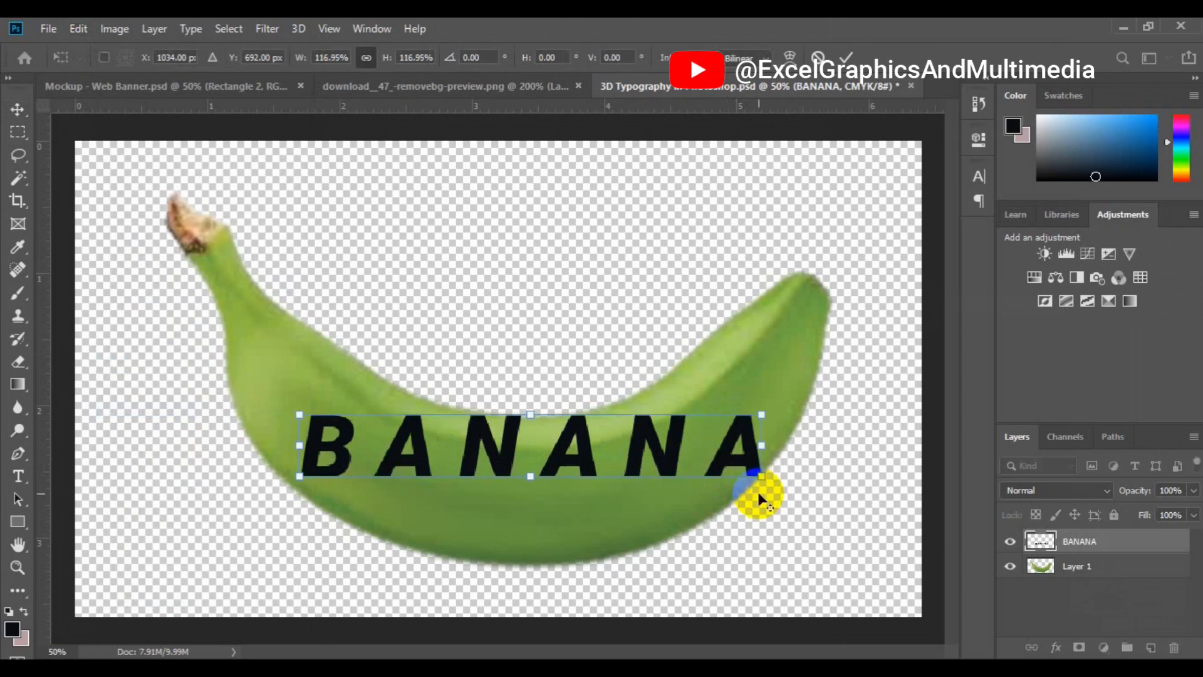
Warp the left half of the BANANA text so its corners and edges follow the banana's upper and lower contours
right_click(593, 469)
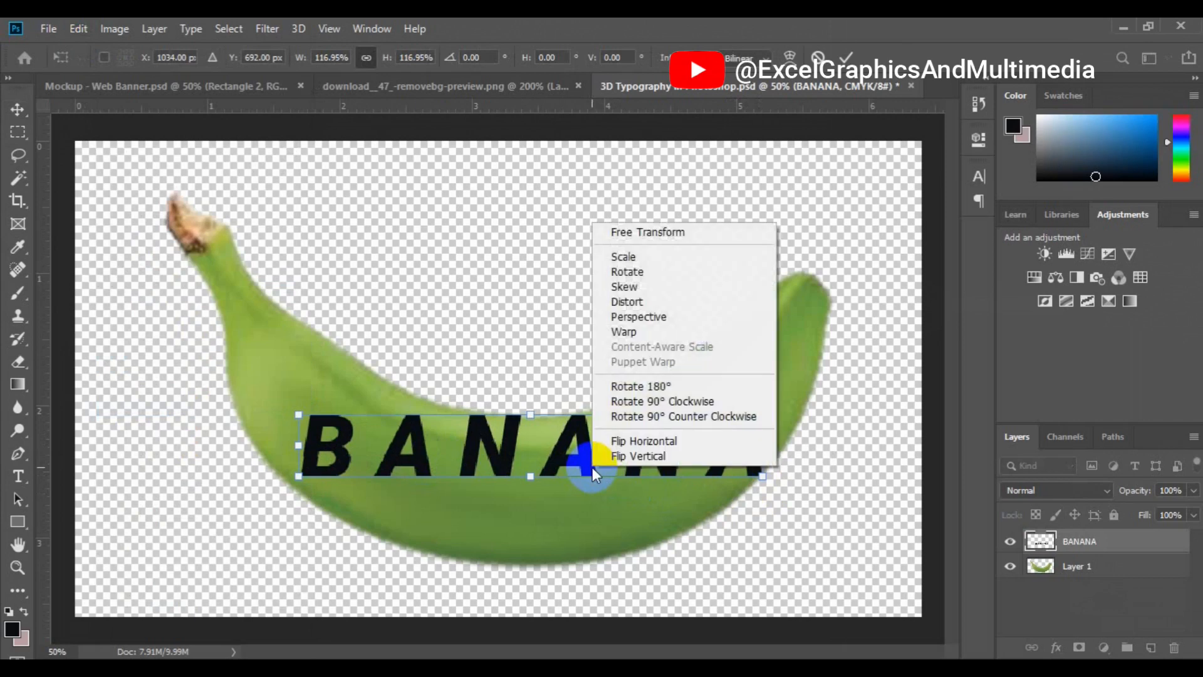
click(646, 338)
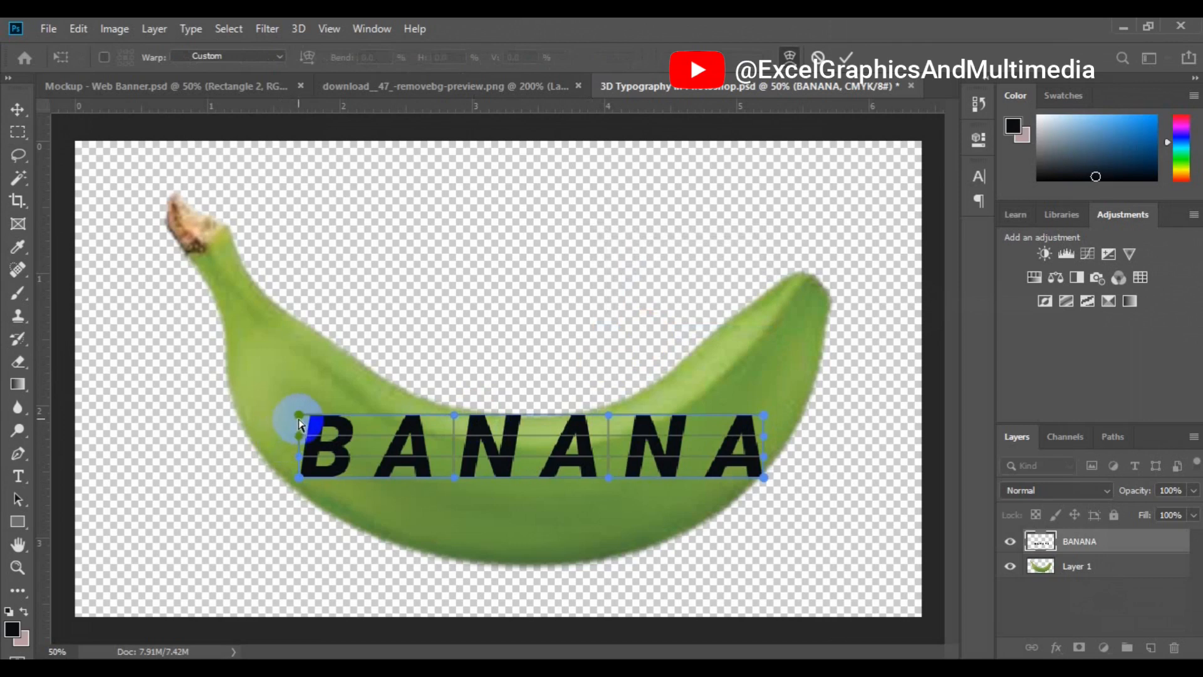
drag(298, 413, 344, 356)
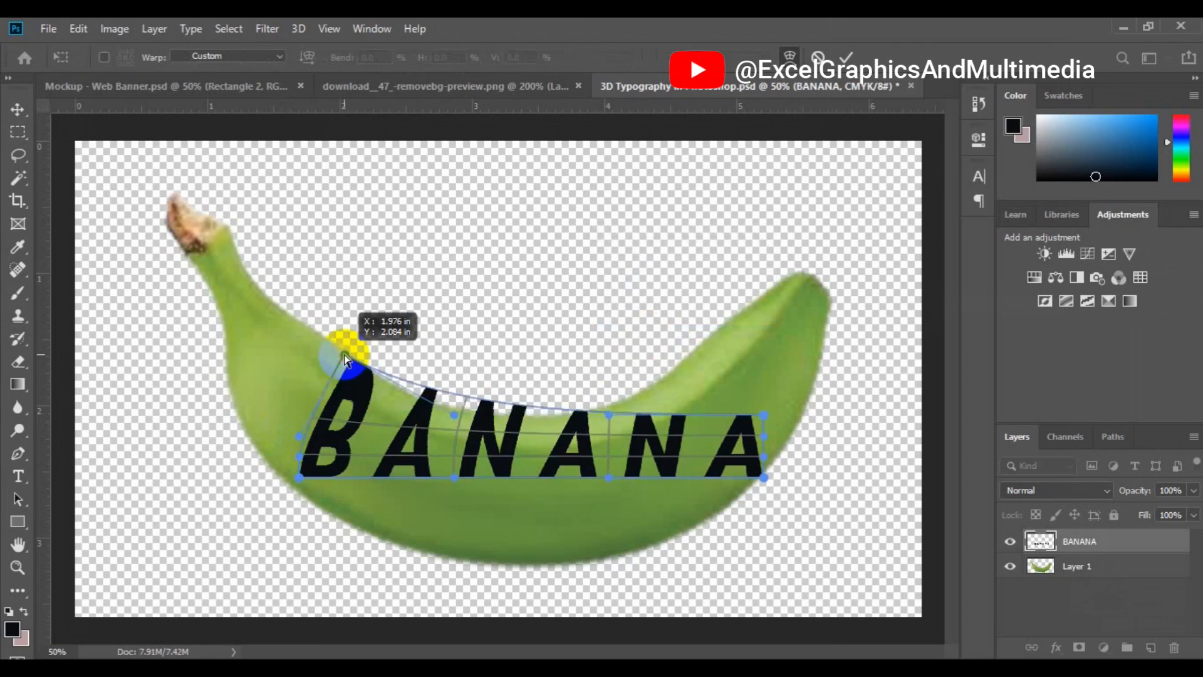
drag(300, 477, 284, 480)
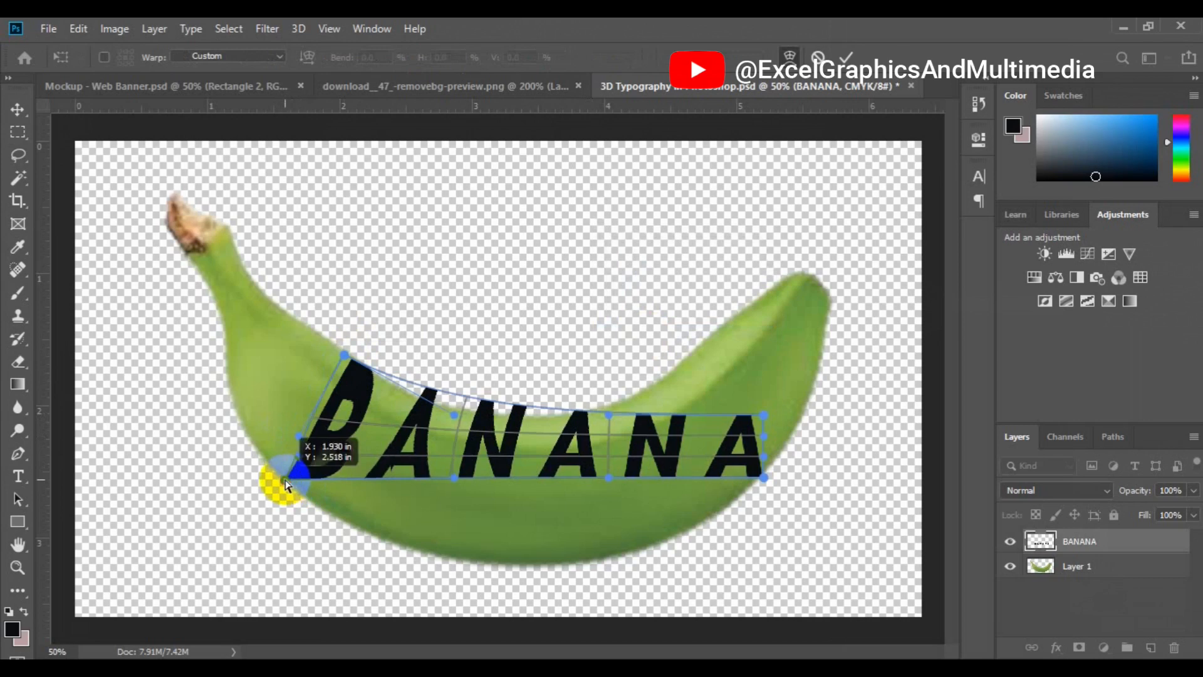
drag(455, 484, 459, 575)
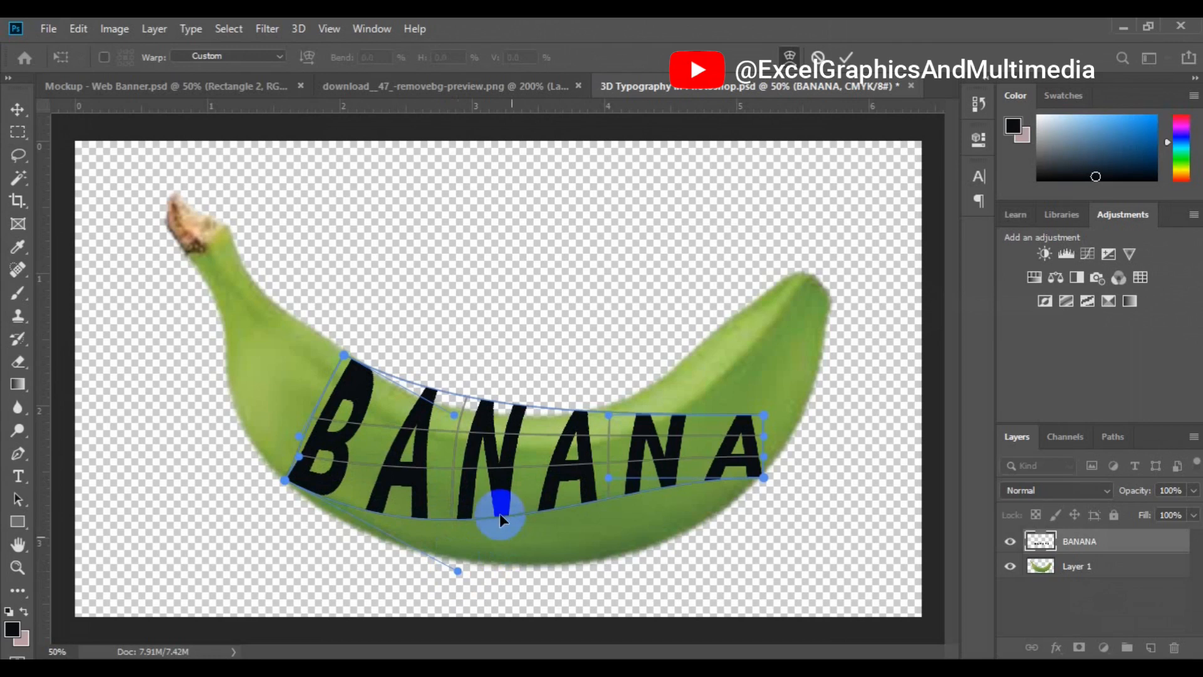
drag(452, 414, 446, 436)
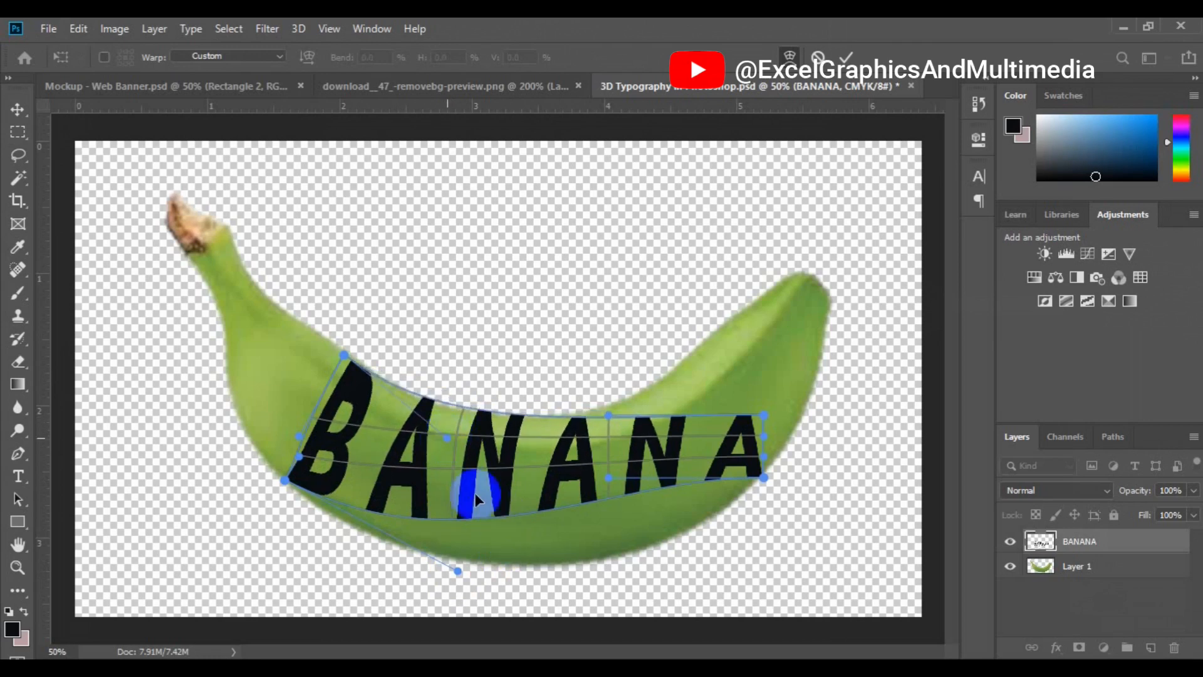
drag(457, 571, 488, 603)
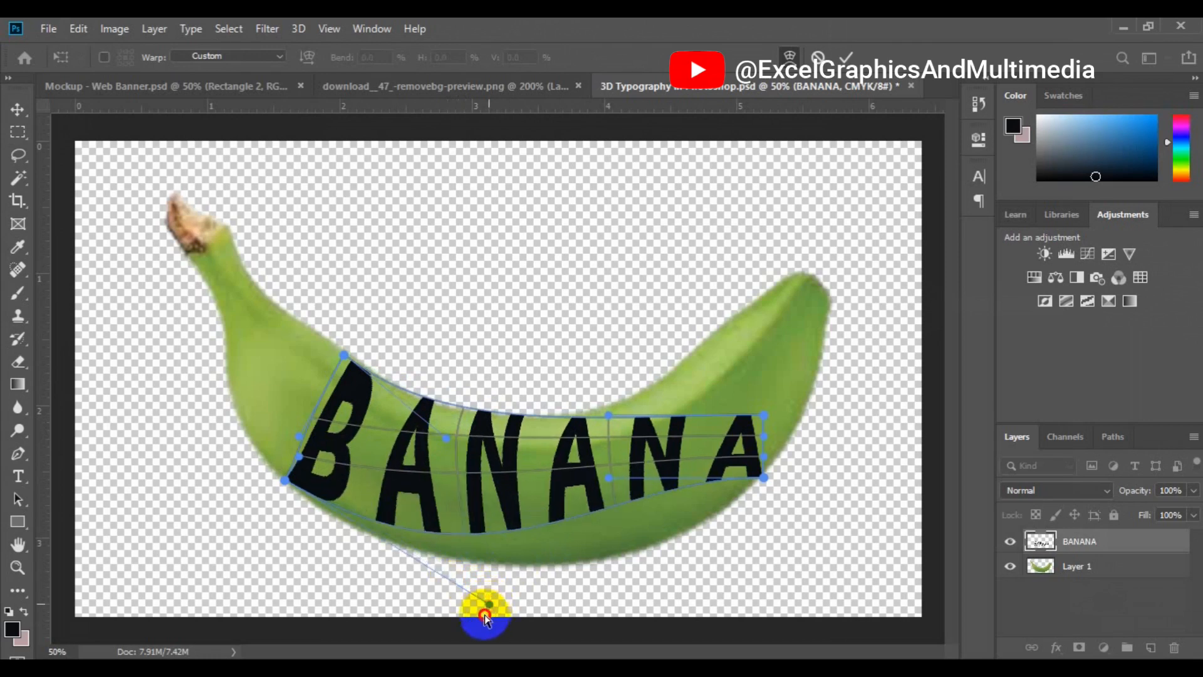
drag(488, 604, 481, 617)
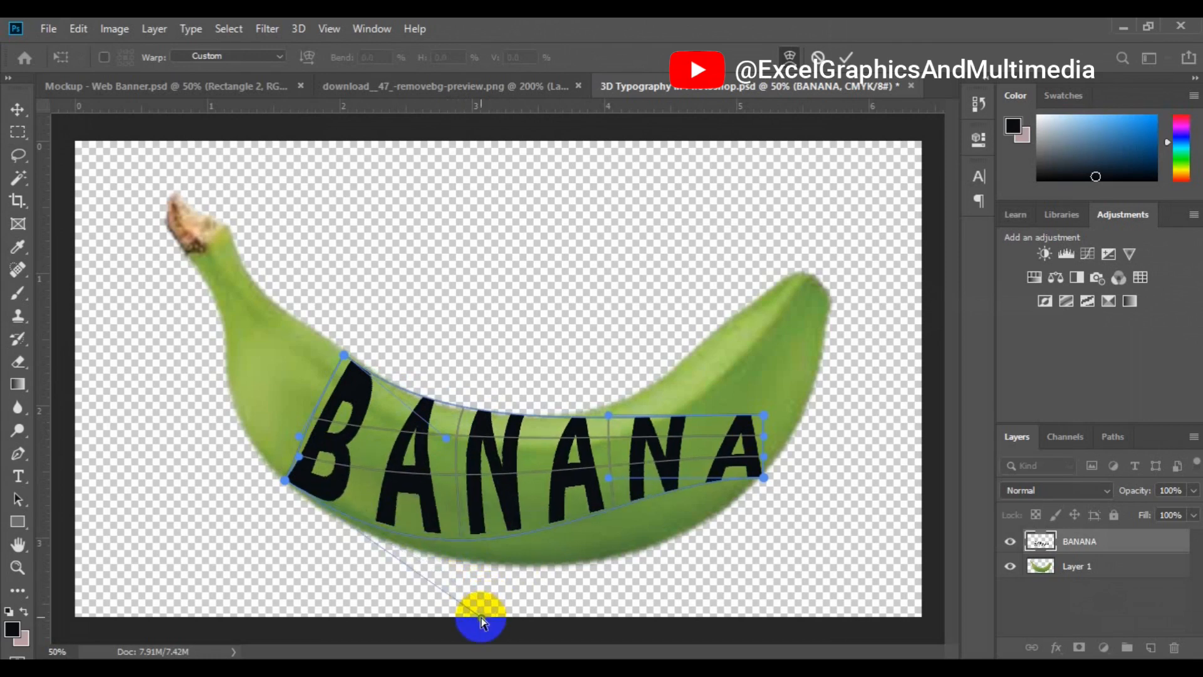
Warp the right half of the BANANA text so its corners and edges follow the banana's upper and lower contours
drag(609, 478, 677, 561)
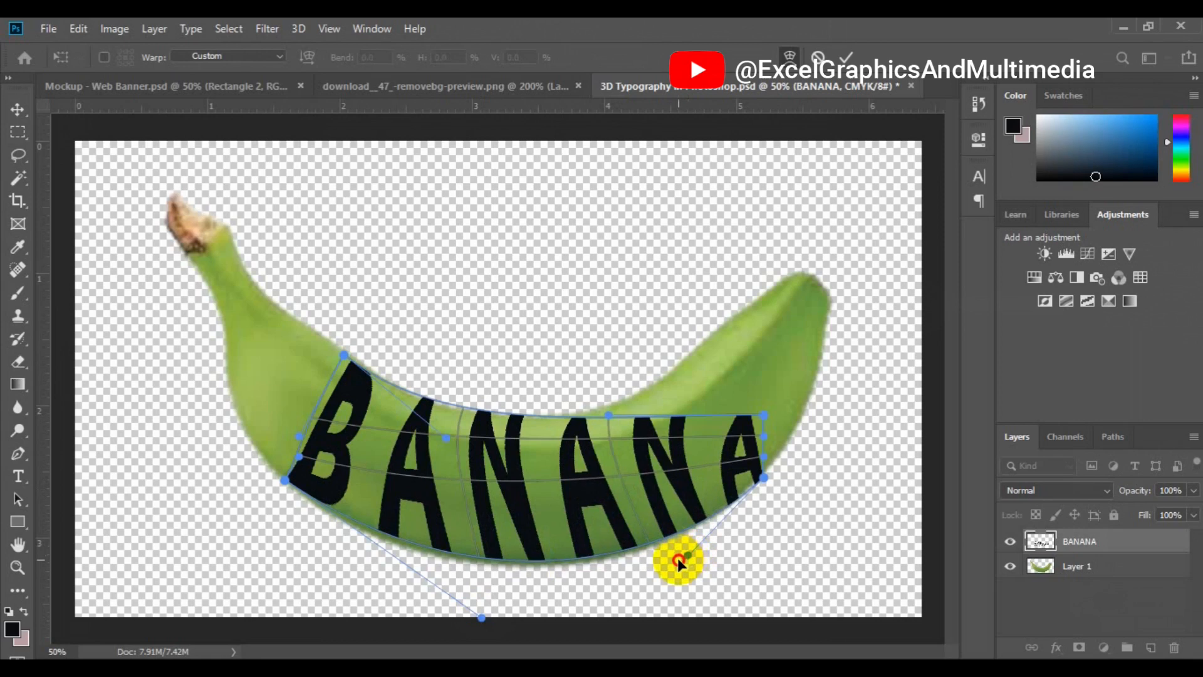
click(764, 421)
drag(764, 416, 728, 328)
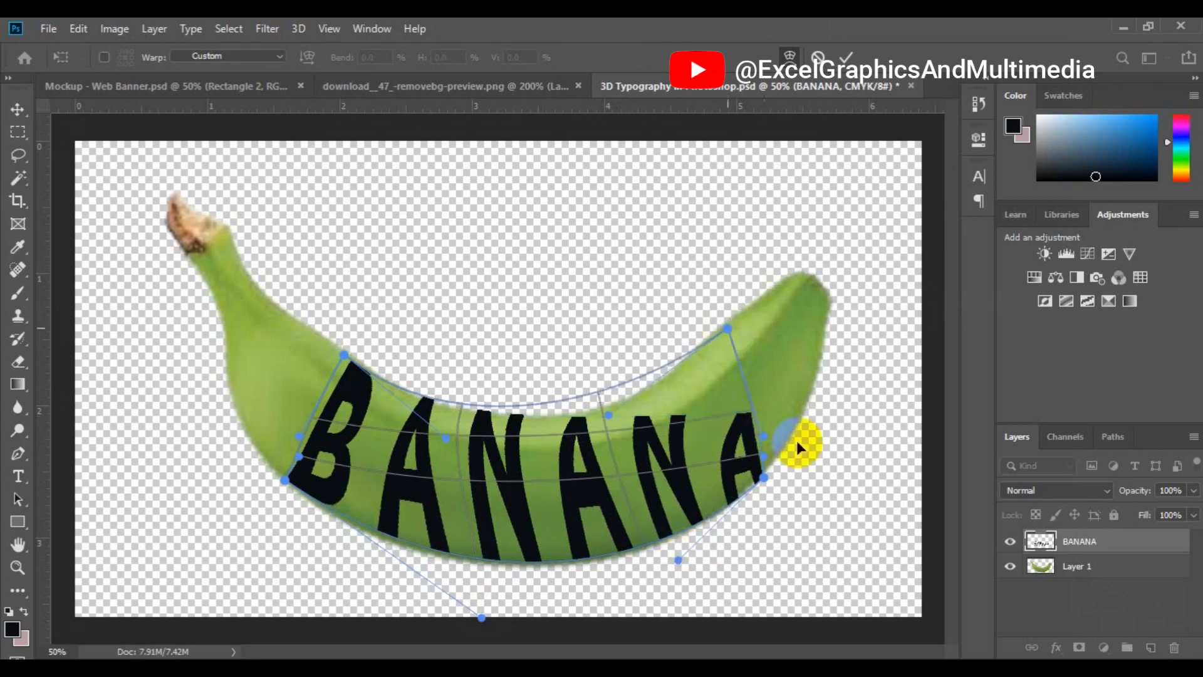
drag(746, 412, 743, 383)
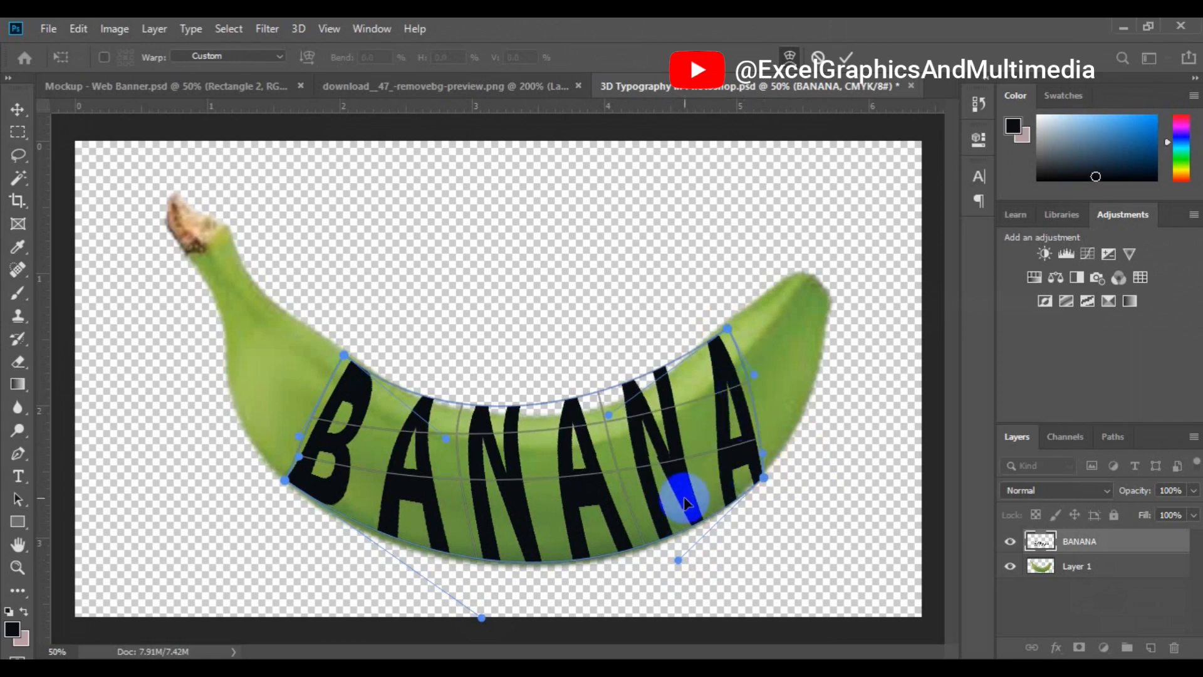
drag(607, 415, 616, 435)
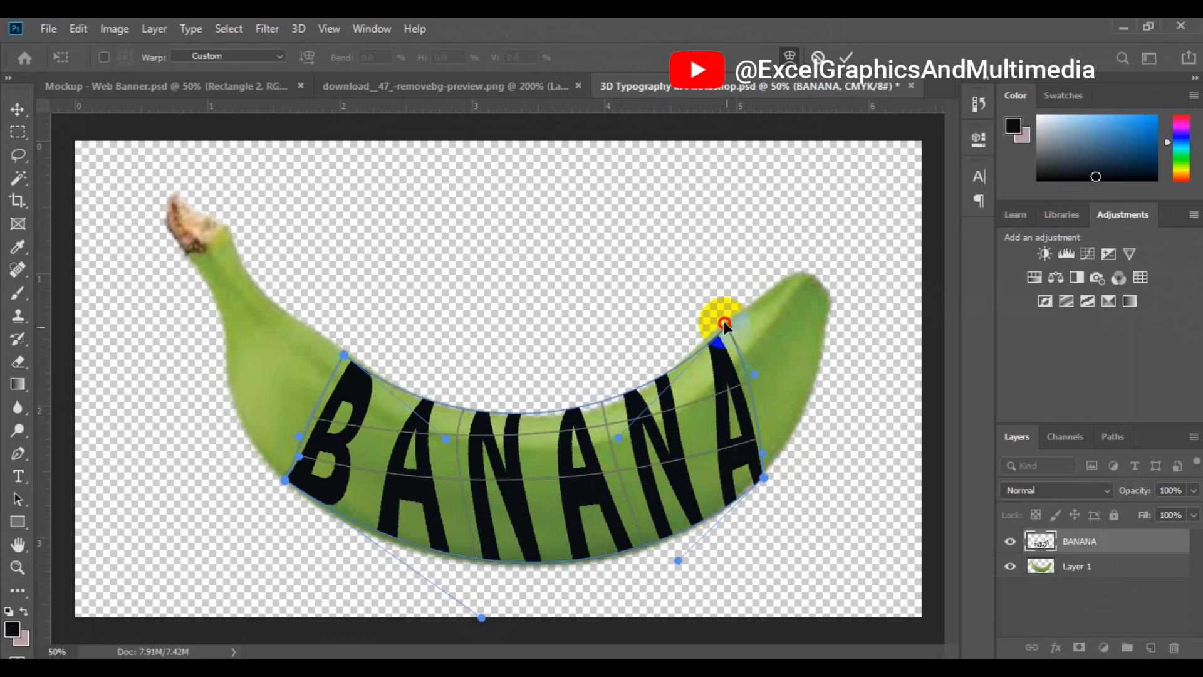
drag(724, 323, 725, 322)
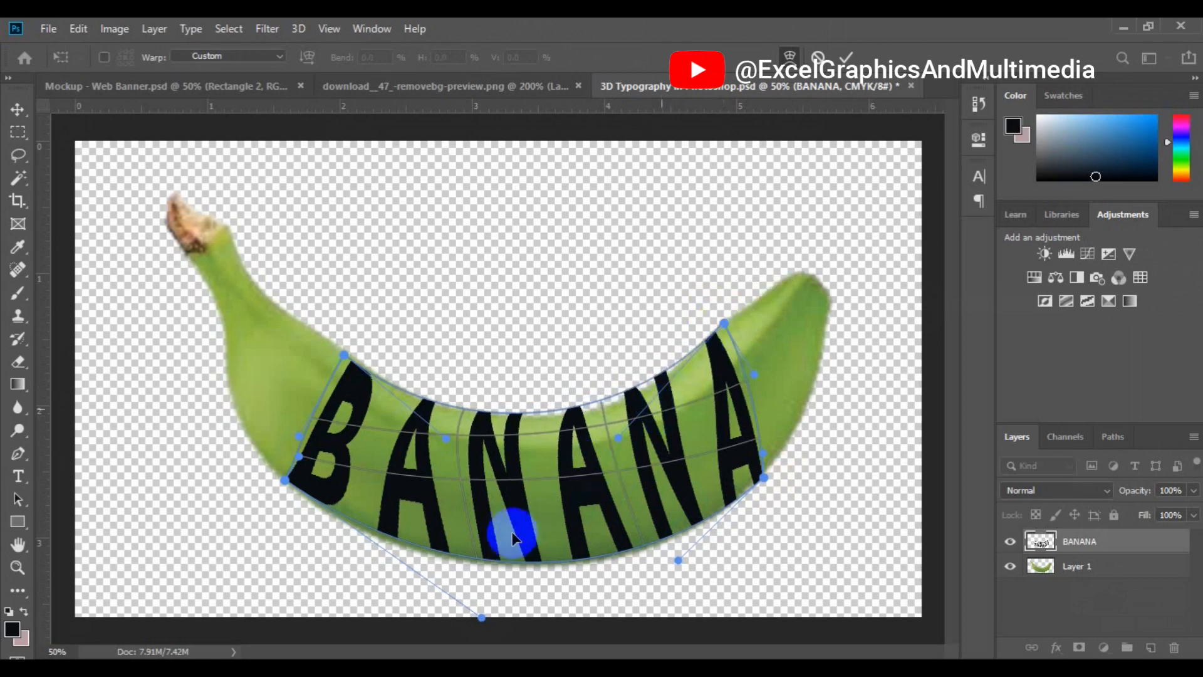
Bend the middle of the warped letters downward and reshape the slanted edge beside the B to fit the banana
drag(542, 493, 545, 510)
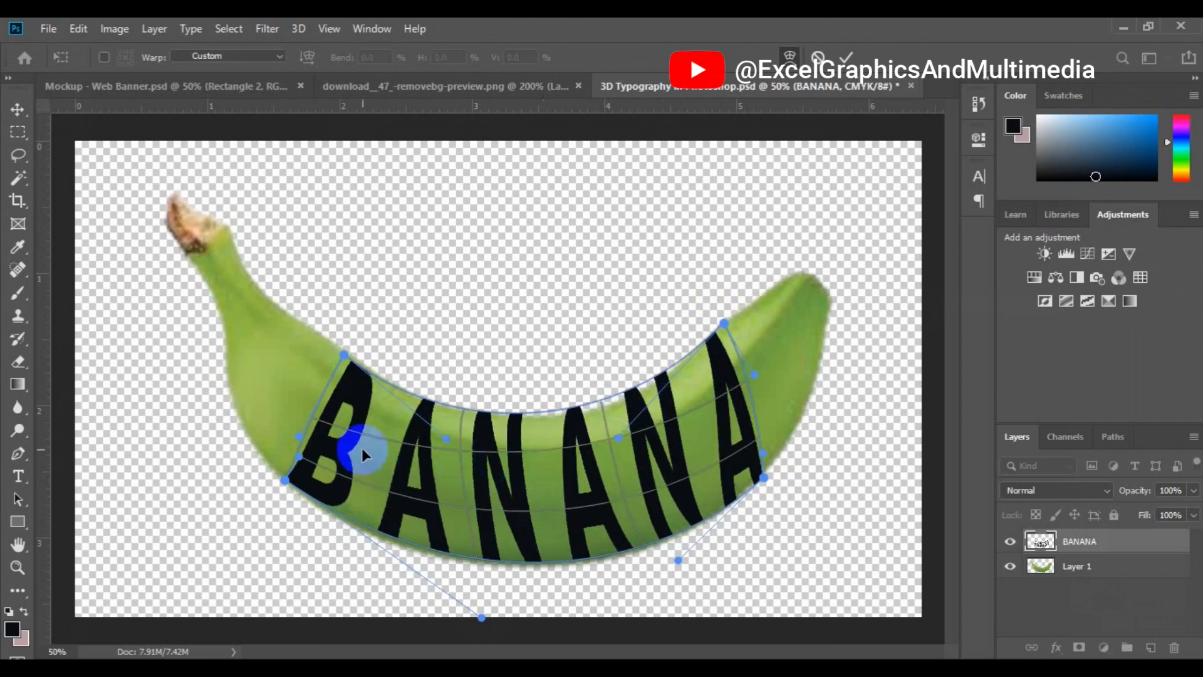
drag(317, 419, 323, 407)
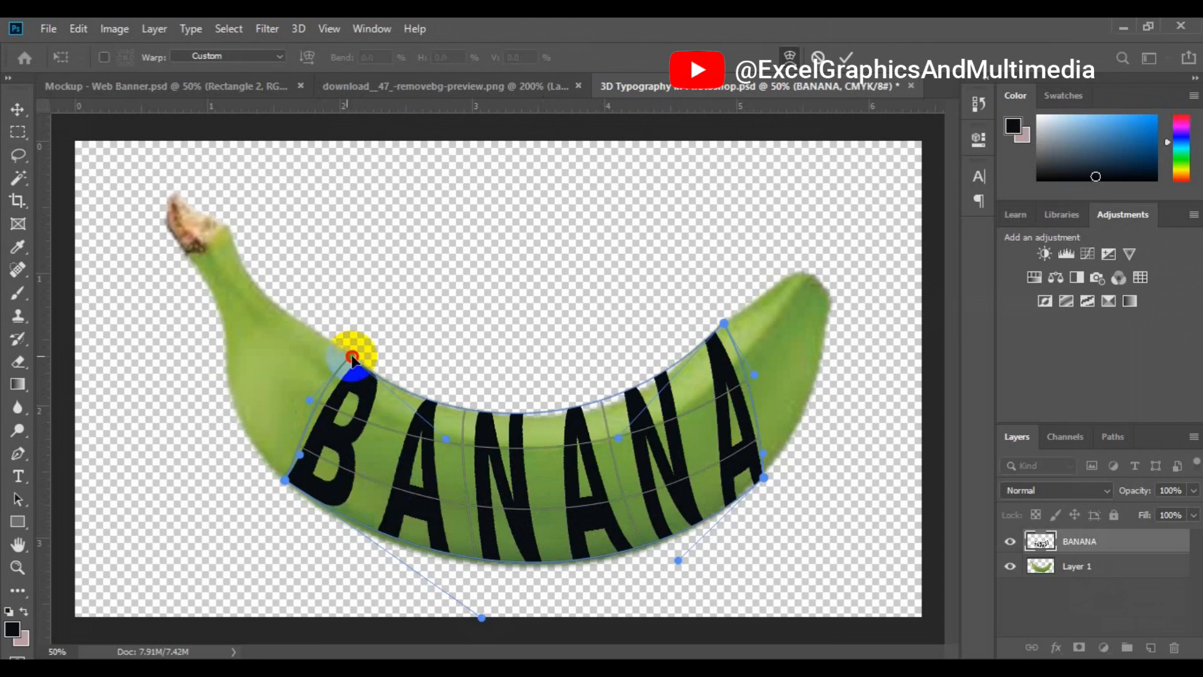
drag(345, 356, 343, 351)
drag(309, 411, 293, 456)
drag(292, 458, 294, 455)
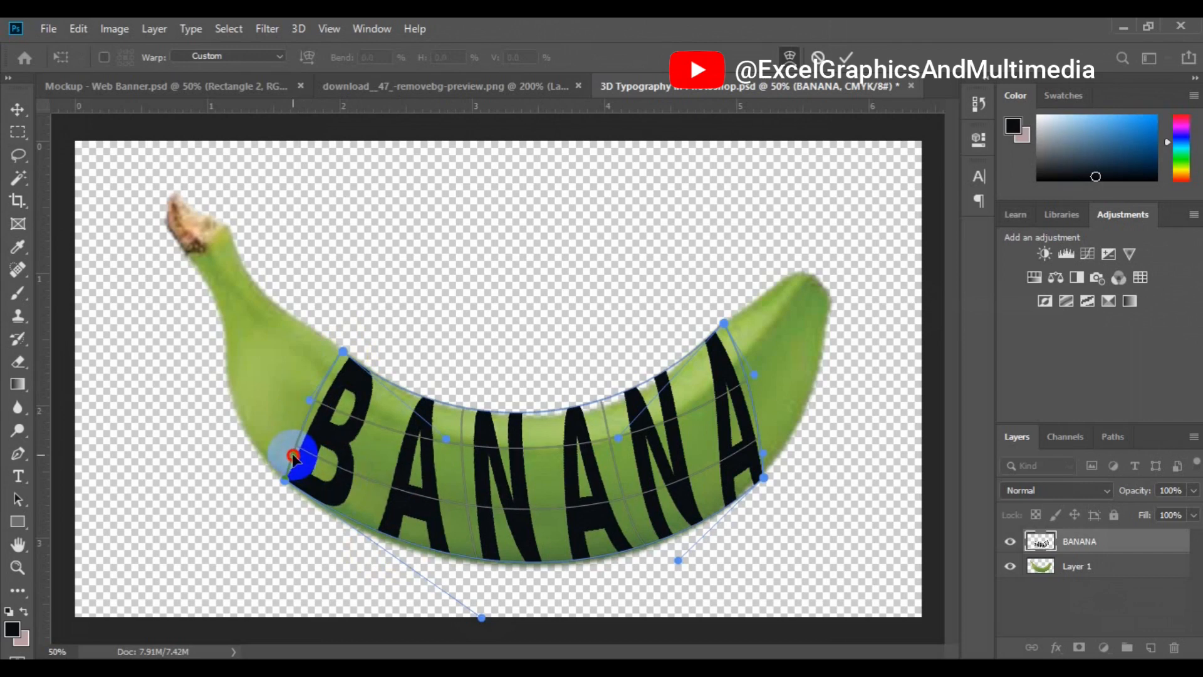
drag(341, 354, 334, 346)
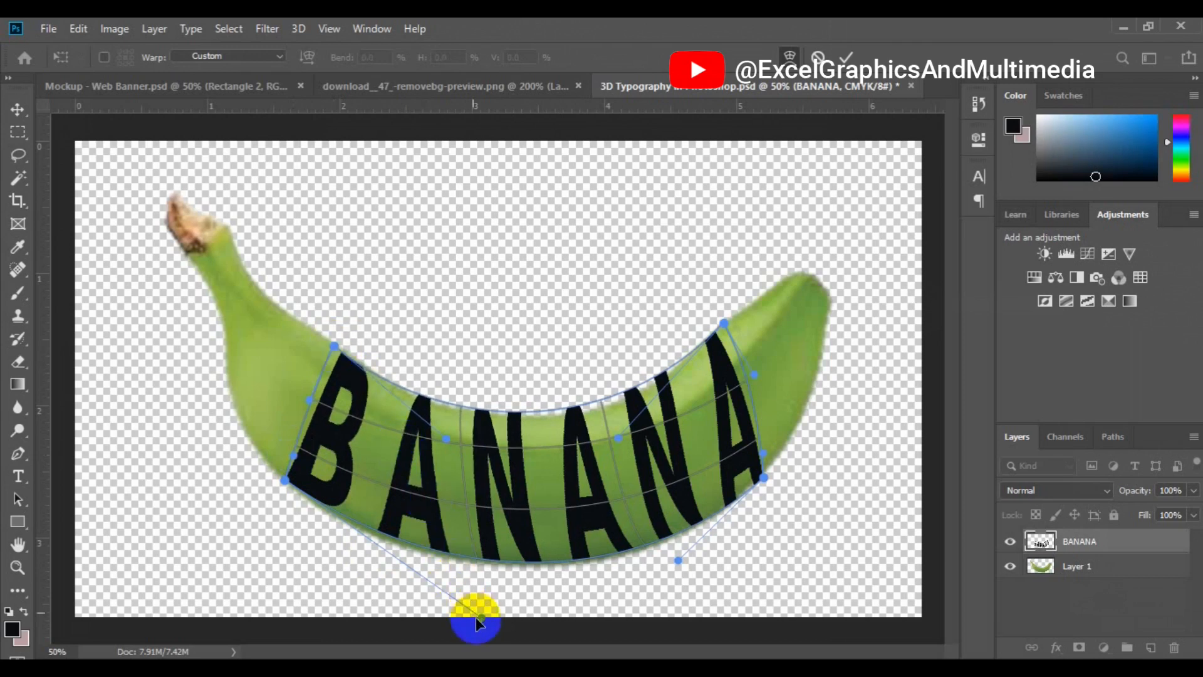
Fine-tune the lower and upper warp curves against the banana's outline and apply the transformation
drag(480, 620, 473, 625)
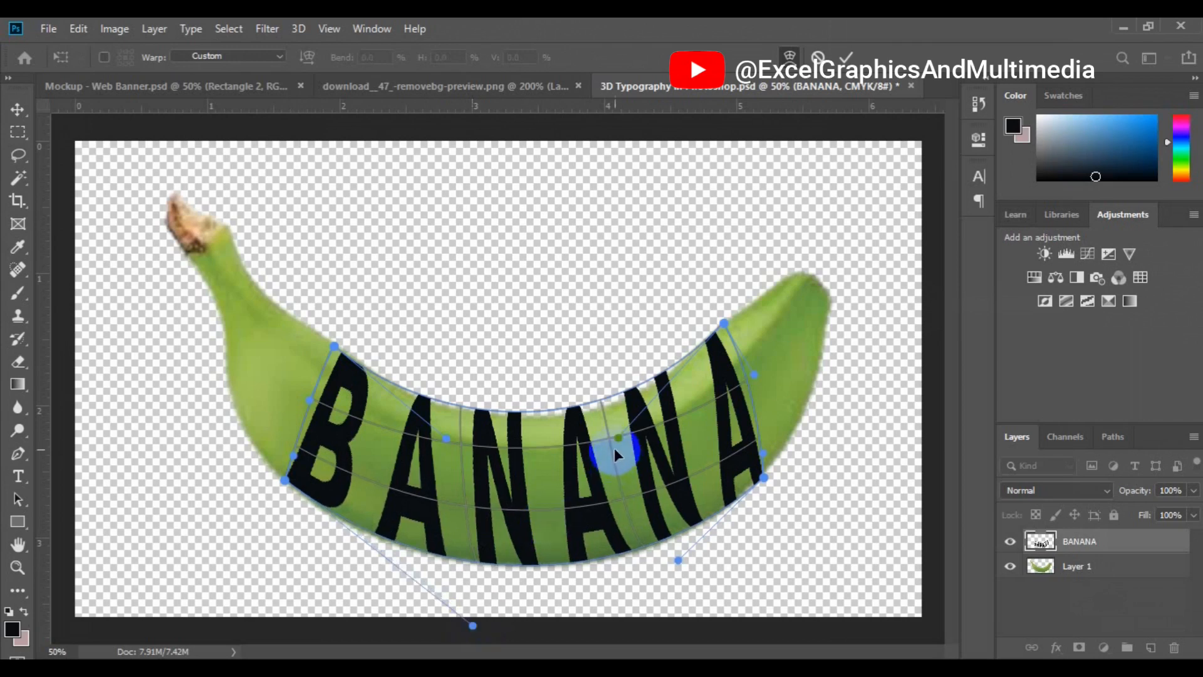
drag(619, 441, 620, 445)
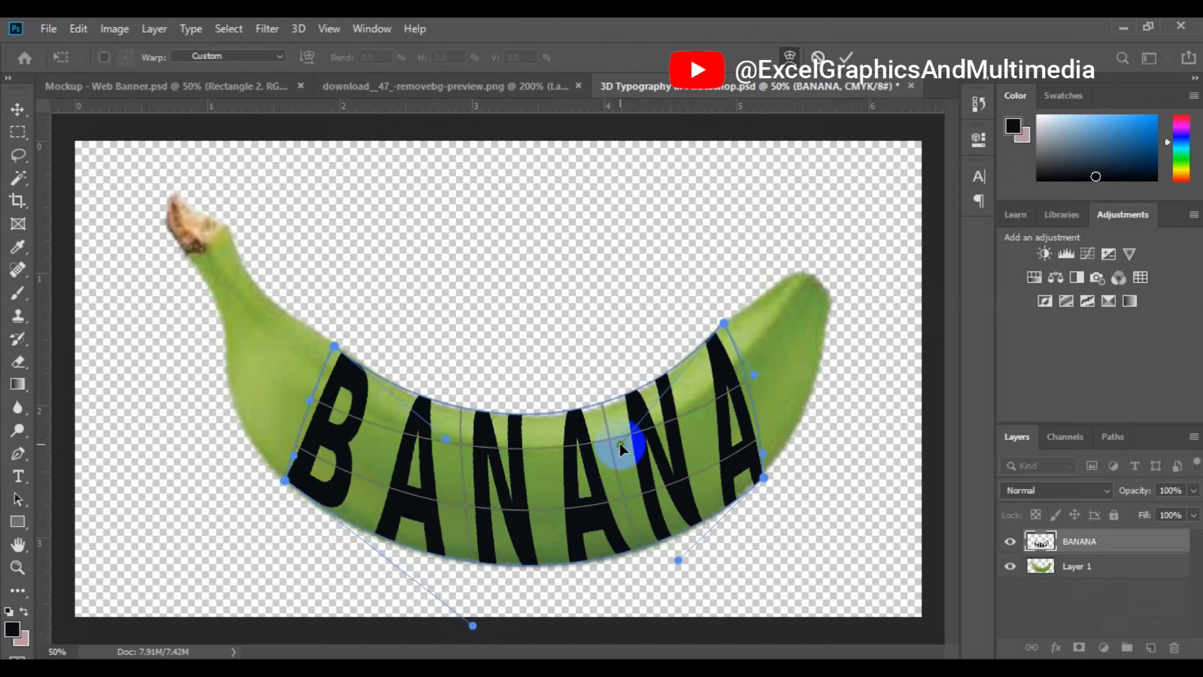
drag(619, 443, 621, 445)
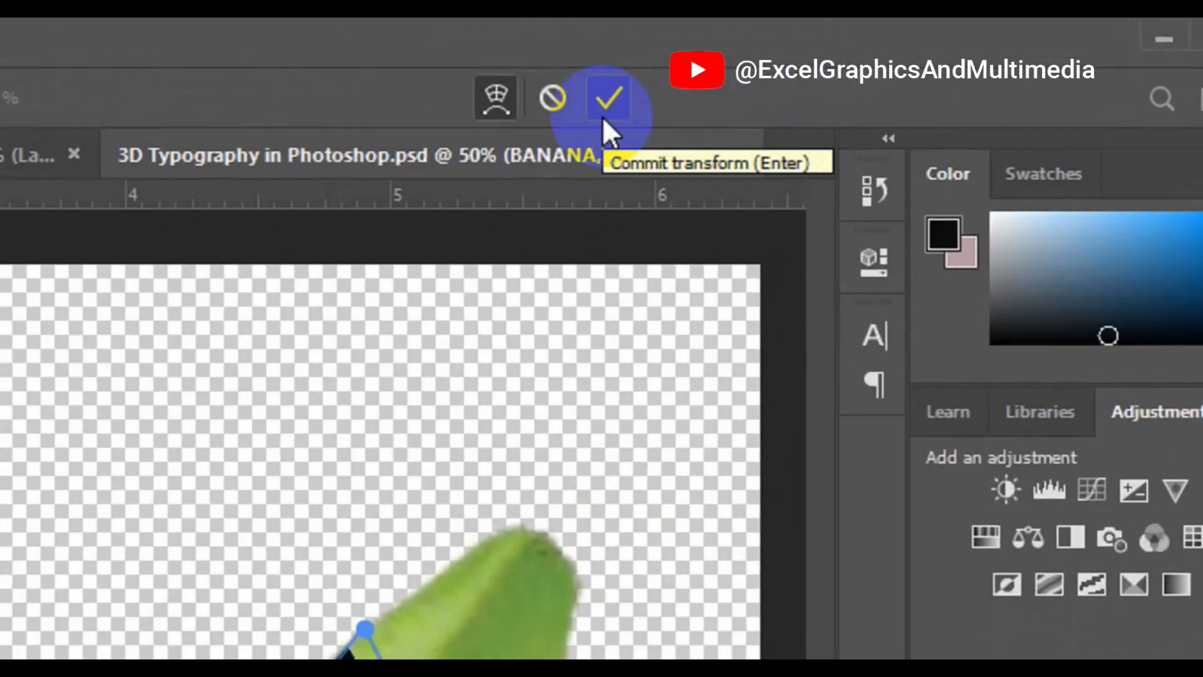
click(604, 113)
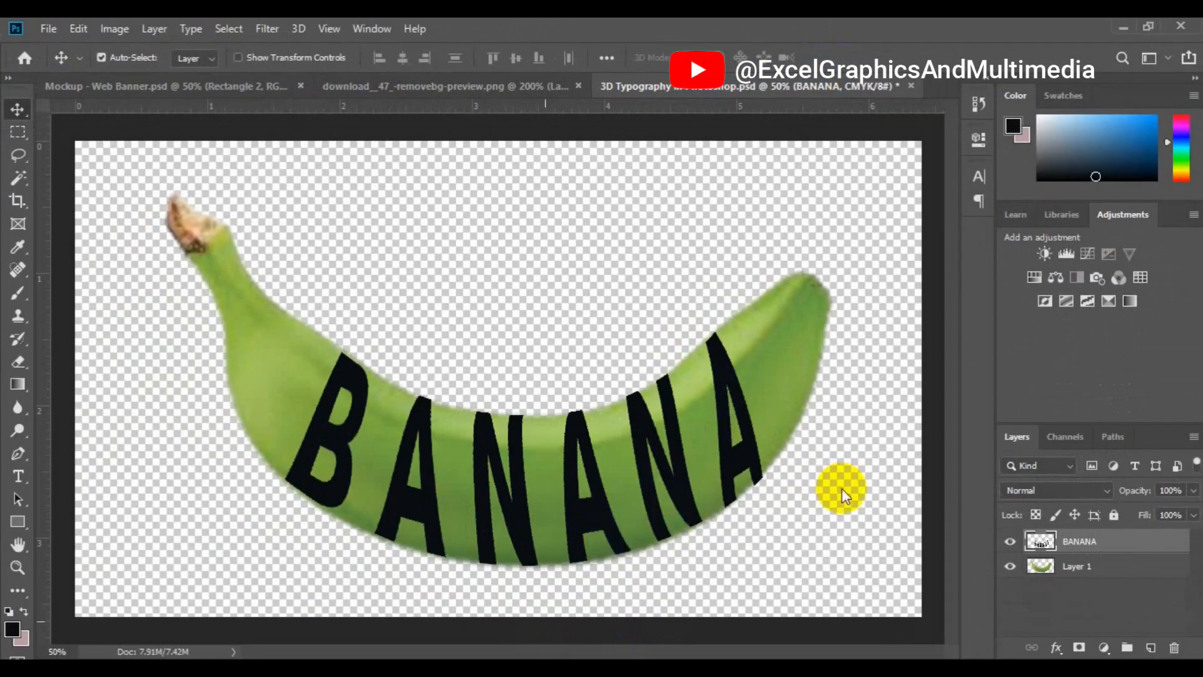
Duplicate Layer 1, place the copy above the BANANA layer and clip it to the text with a clipping mask
click(1078, 572)
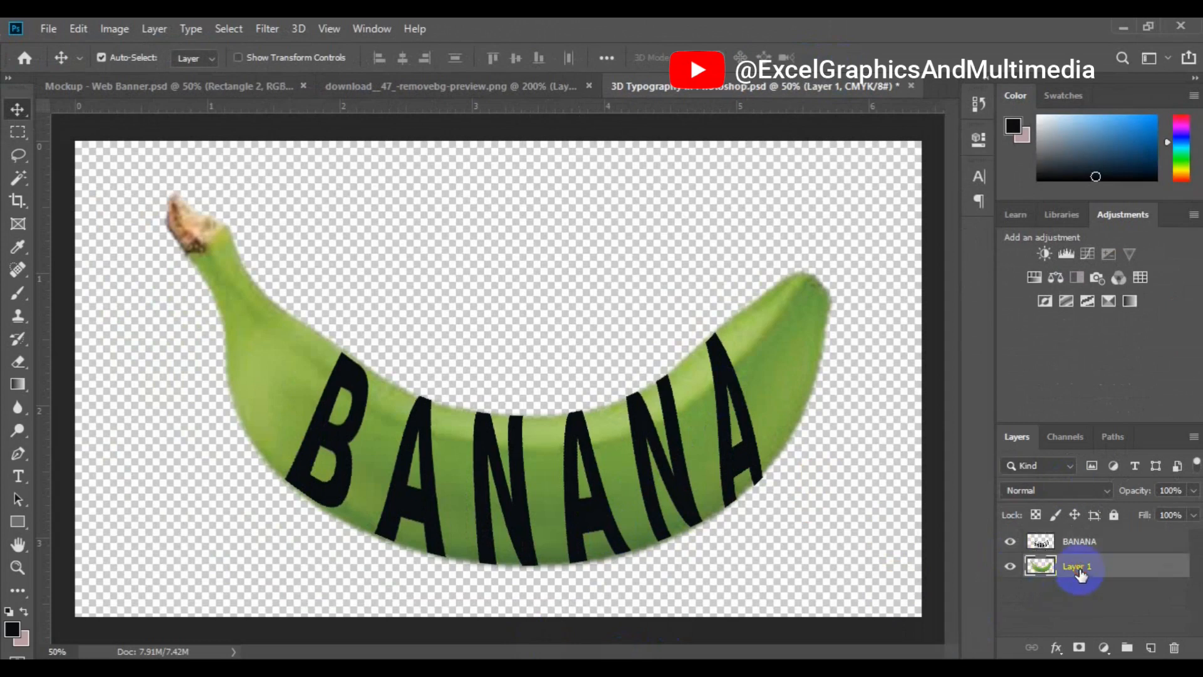
key(ctrl+j)
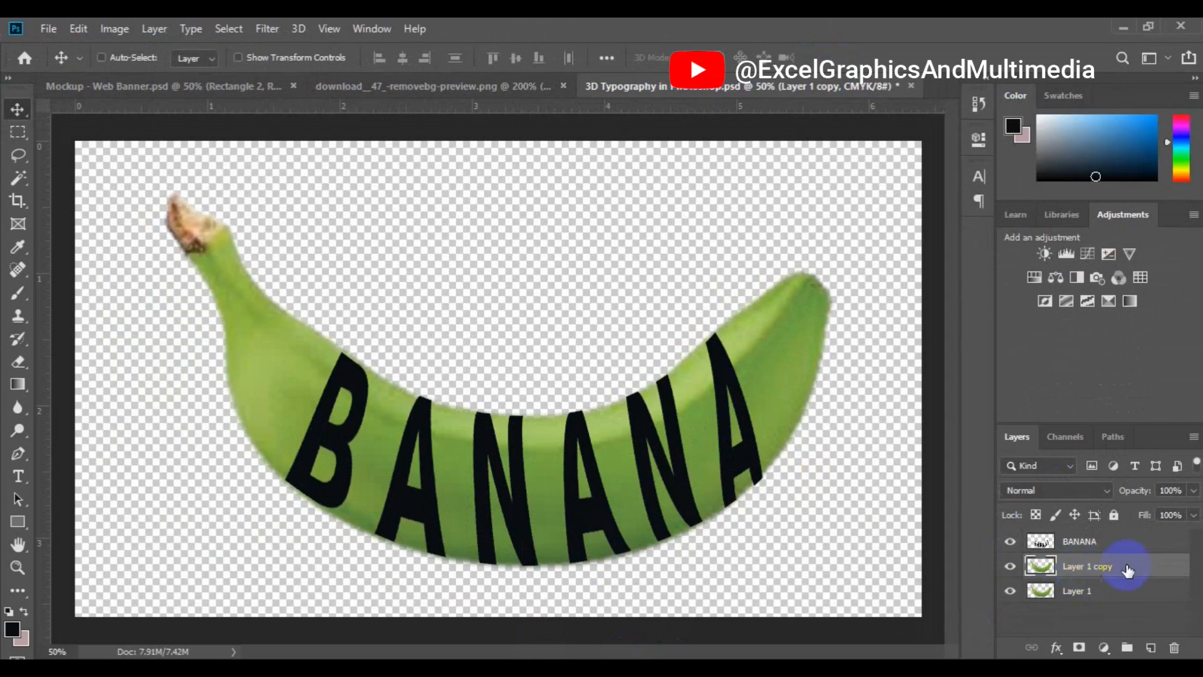
drag(1114, 566, 1106, 540)
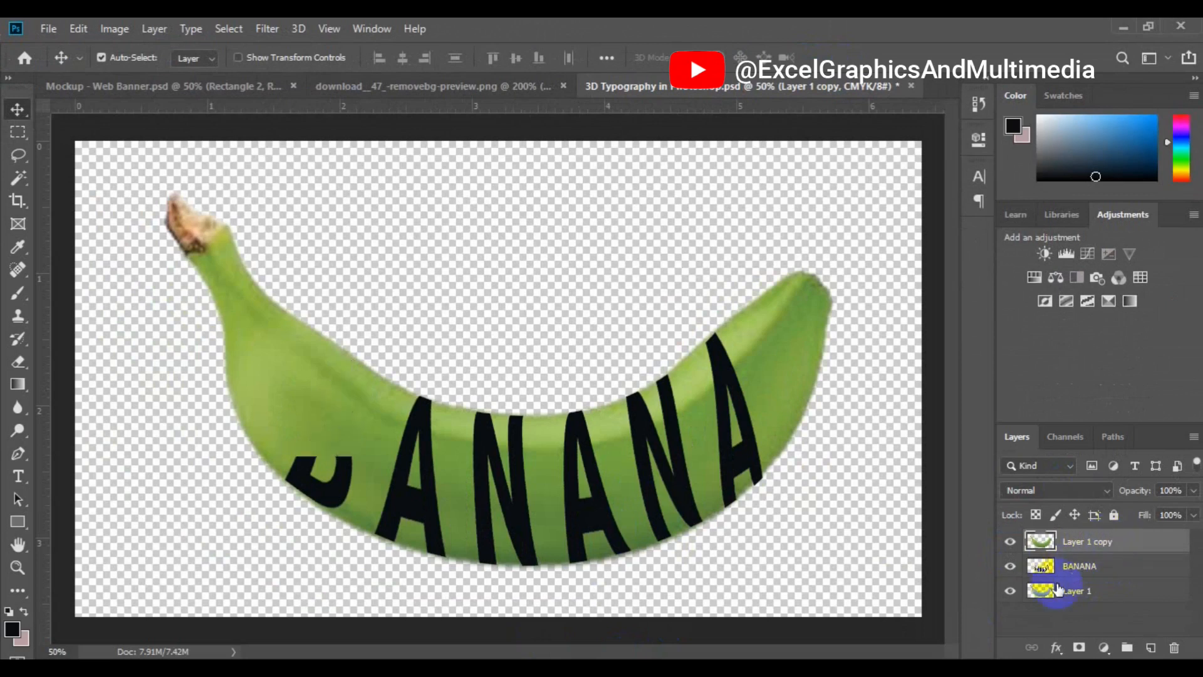
right_click(1102, 543)
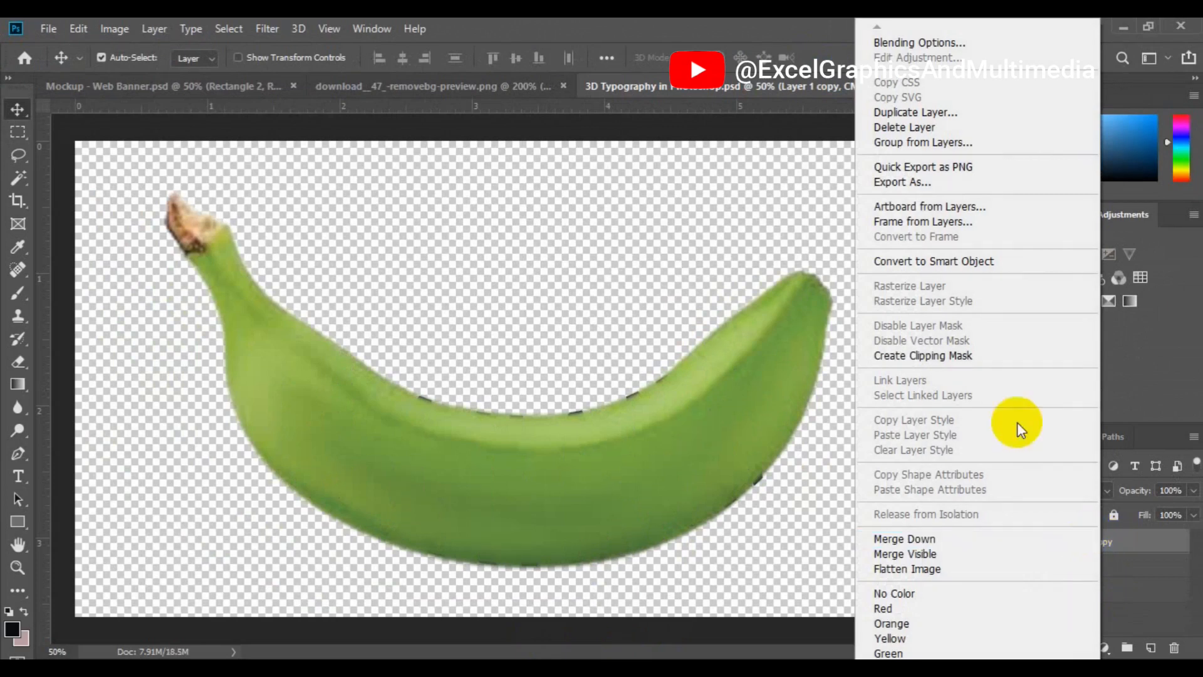
click(960, 356)
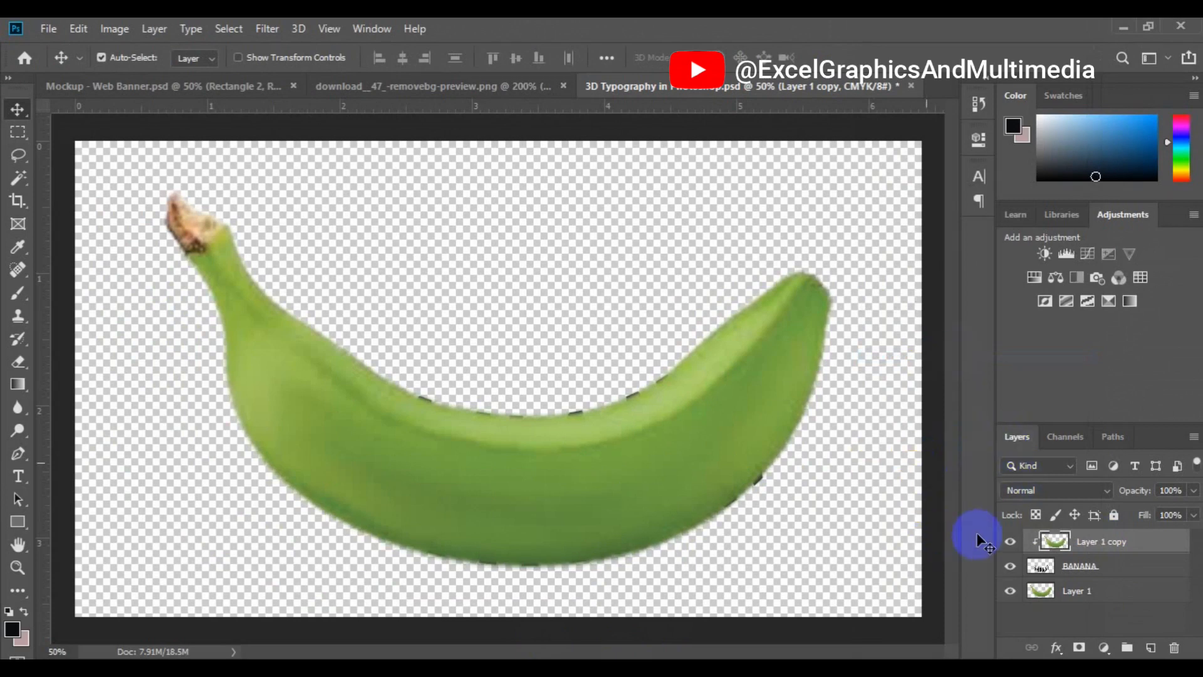
Hide Layer 1 briefly to check the banana texture inside the letters, and show it again
click(1063, 600)
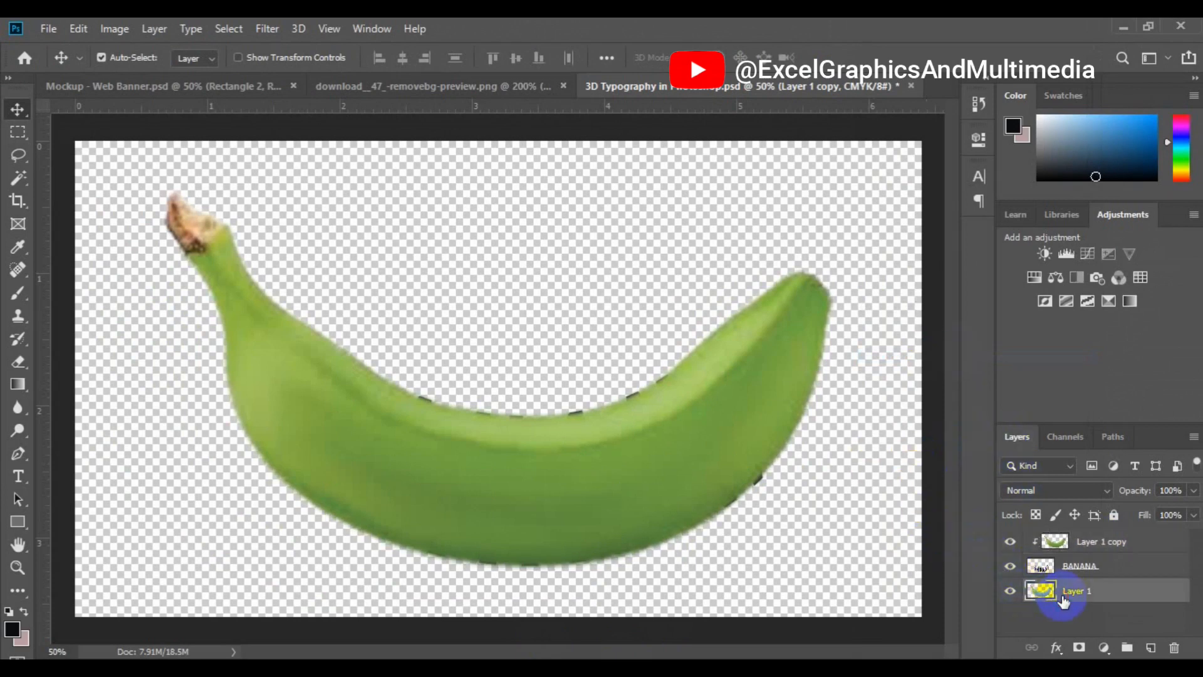
click(1010, 600)
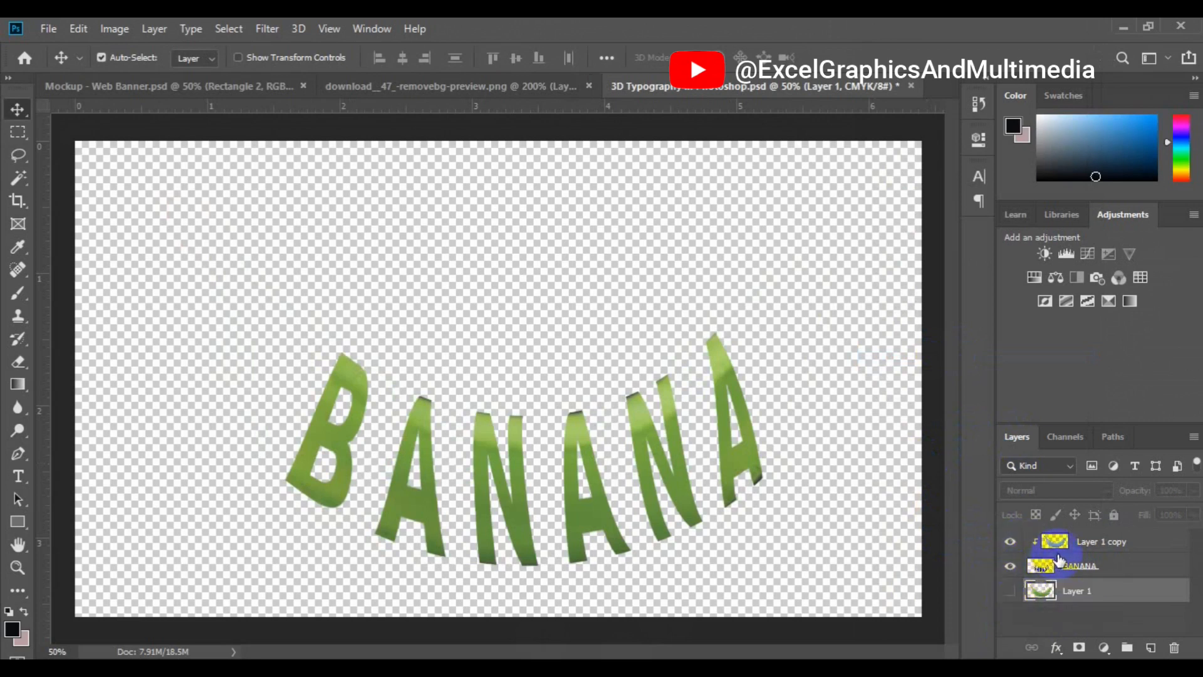
click(1010, 593)
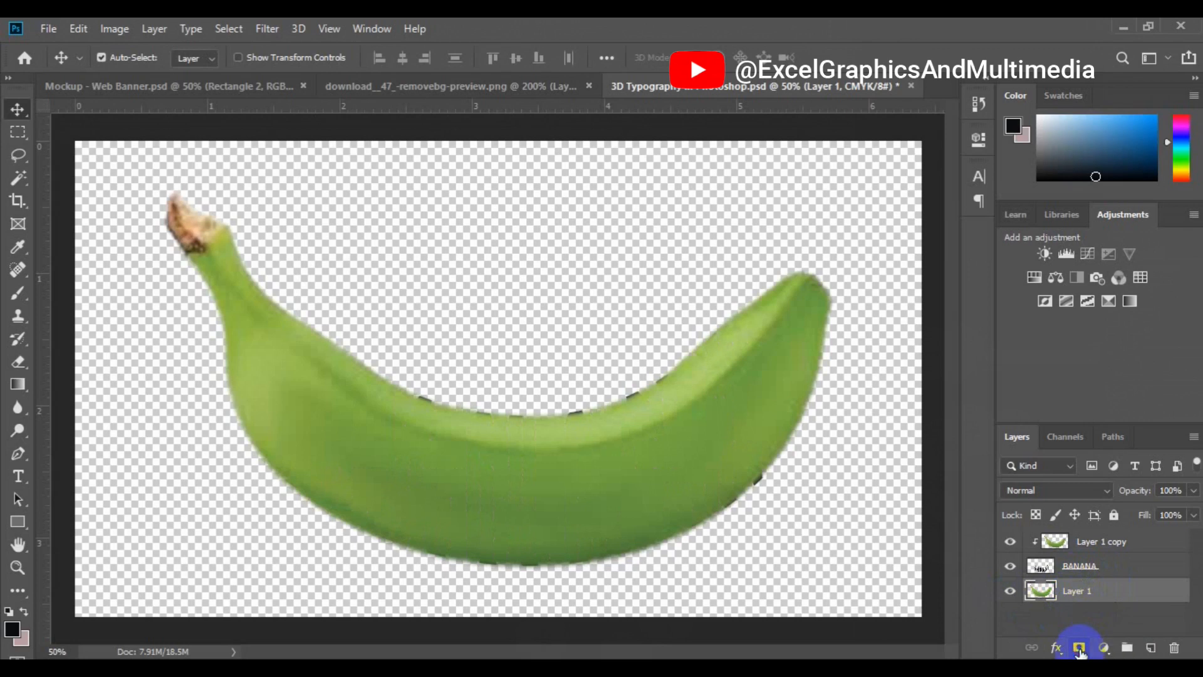
Add a black layer mask to Layer 1 and set the Hard Round Brush to 53 px
click(1079, 649)
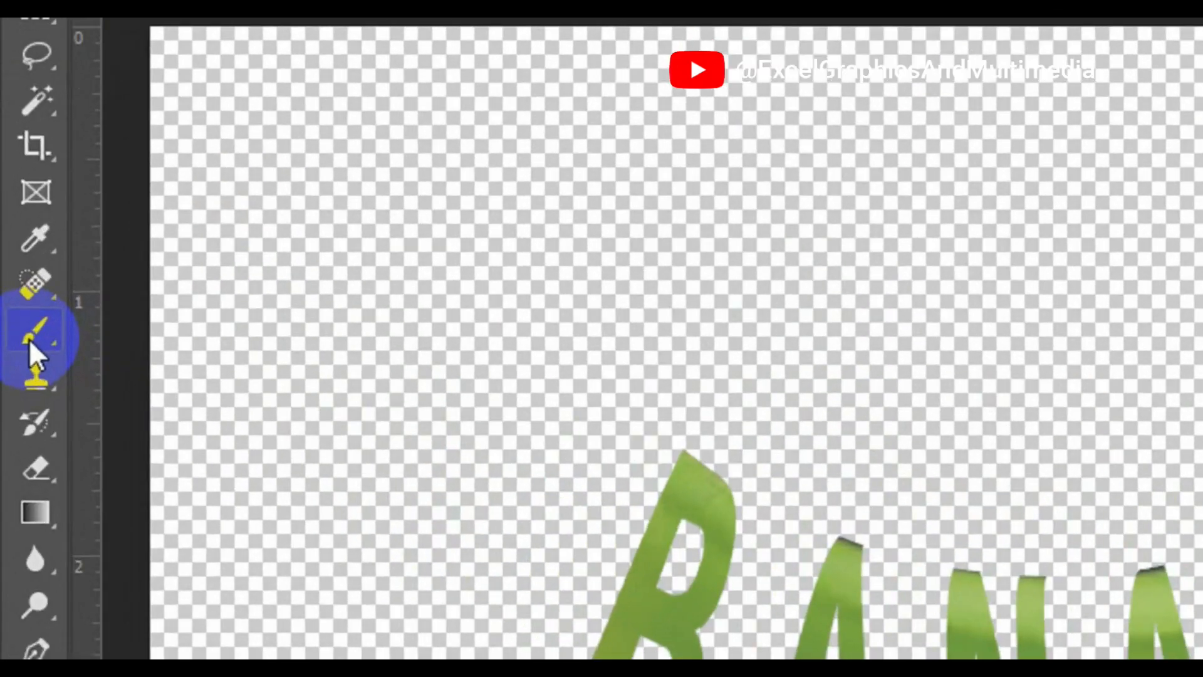
right_click(29, 339)
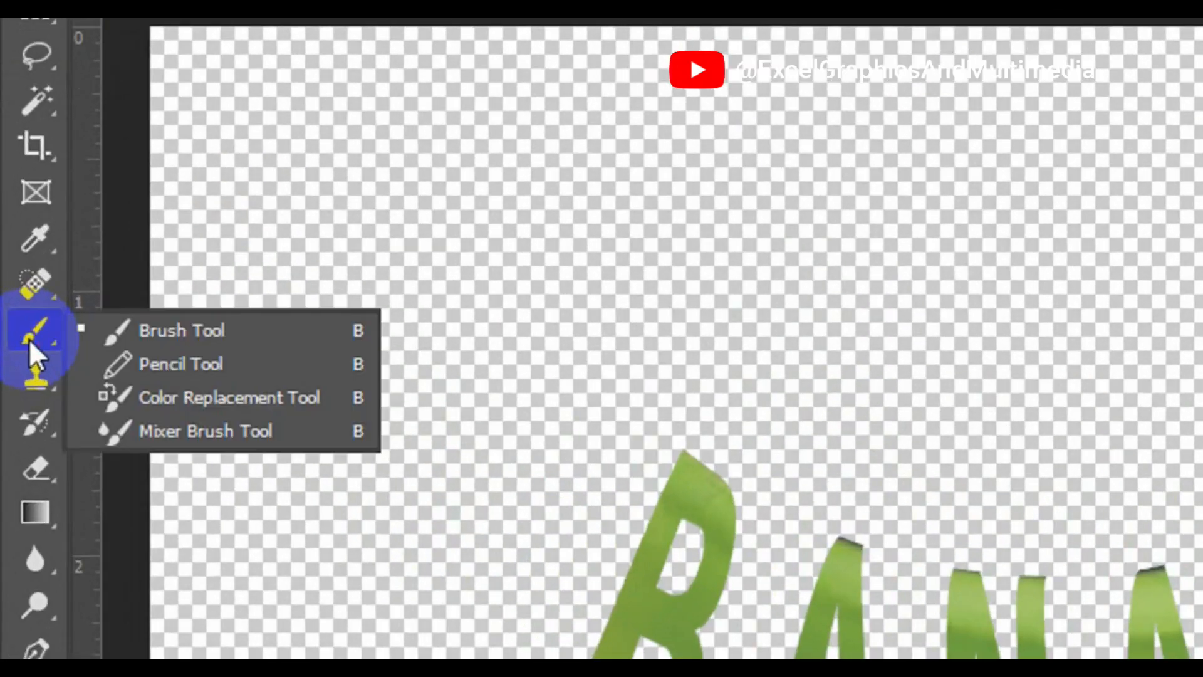
click(167, 335)
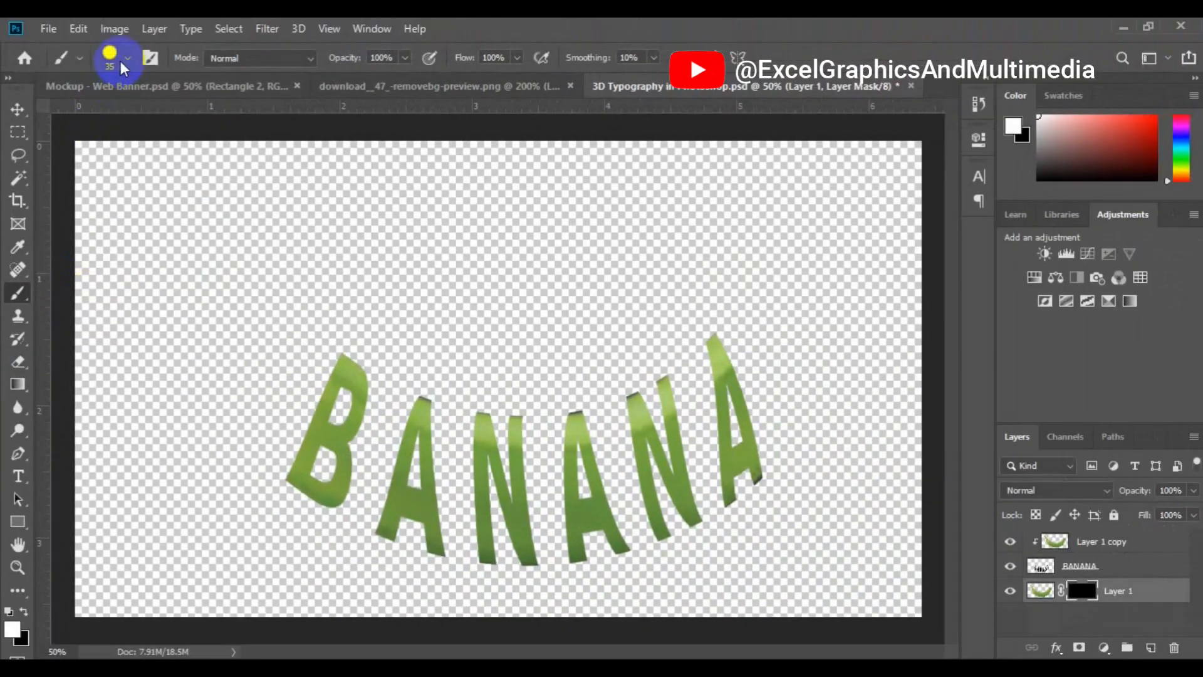
click(121, 62)
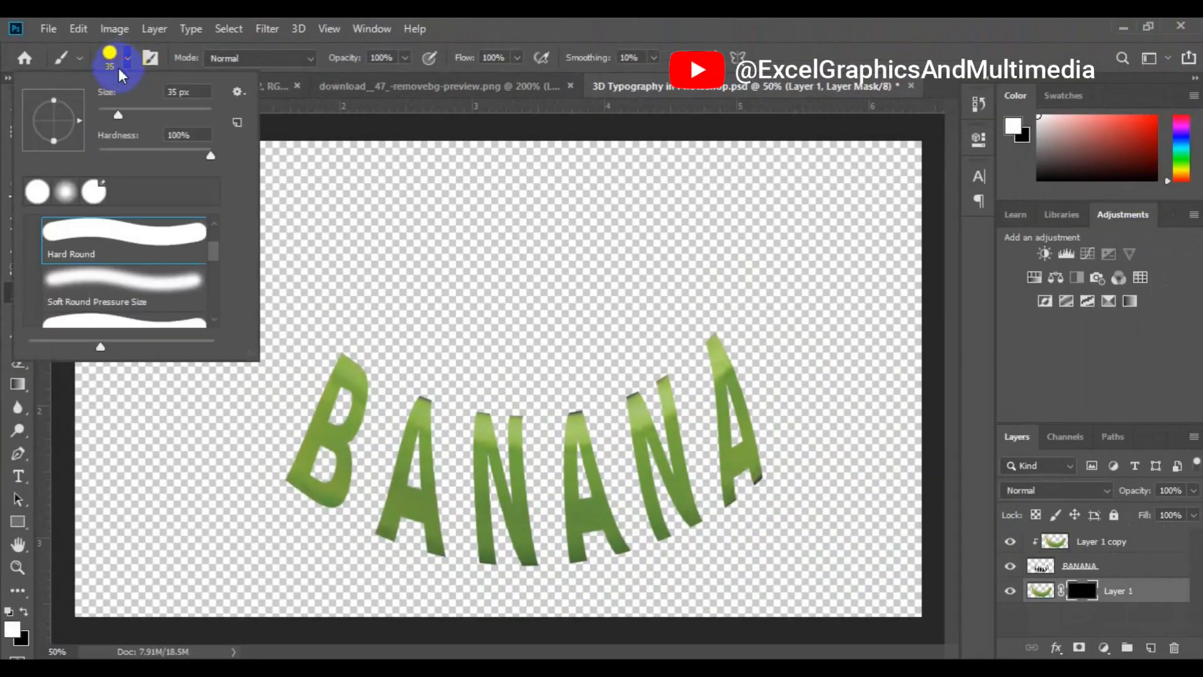
click(128, 113)
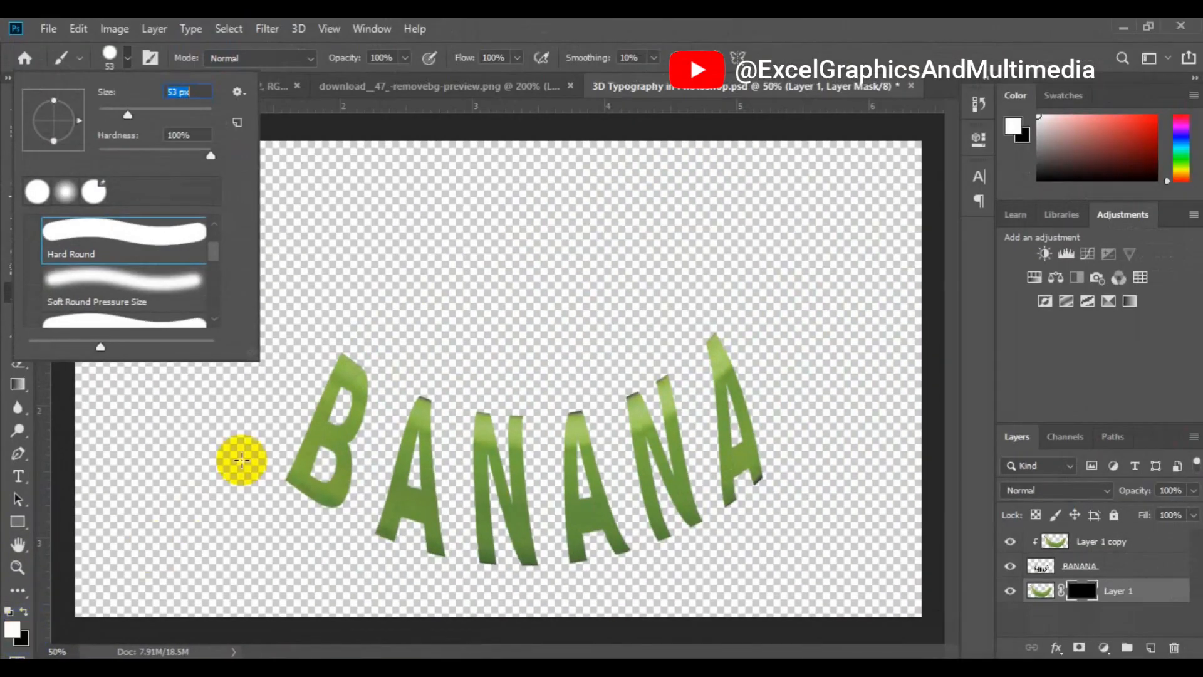
Paint white on Layer 1's mask with a 105 px brush to reveal the banana's stem end up to the B
click(263, 410)
mouse_move(263, 414)
mouse_down()
mouse_move(274, 359)
mouse_move(256, 339)
mouse_move(296, 375)
mouse_move(301, 354)
mouse_move(242, 328)
mouse_move(247, 297)
mouse_move(274, 347)
mouse_move(280, 331)
mouse_move(299, 347)
mouse_move(275, 325)
mouse_move(296, 349)
mouse_move(337, 361)
mouse_move(248, 286)
mouse_move(333, 356)
mouse_move(248, 294)
mouse_move(229, 308)
mouse_move(228, 350)
mouse_move(185, 291)
mouse_move(283, 437)
mouse_move(281, 479)
mouse_move(308, 394)
mouse_up()
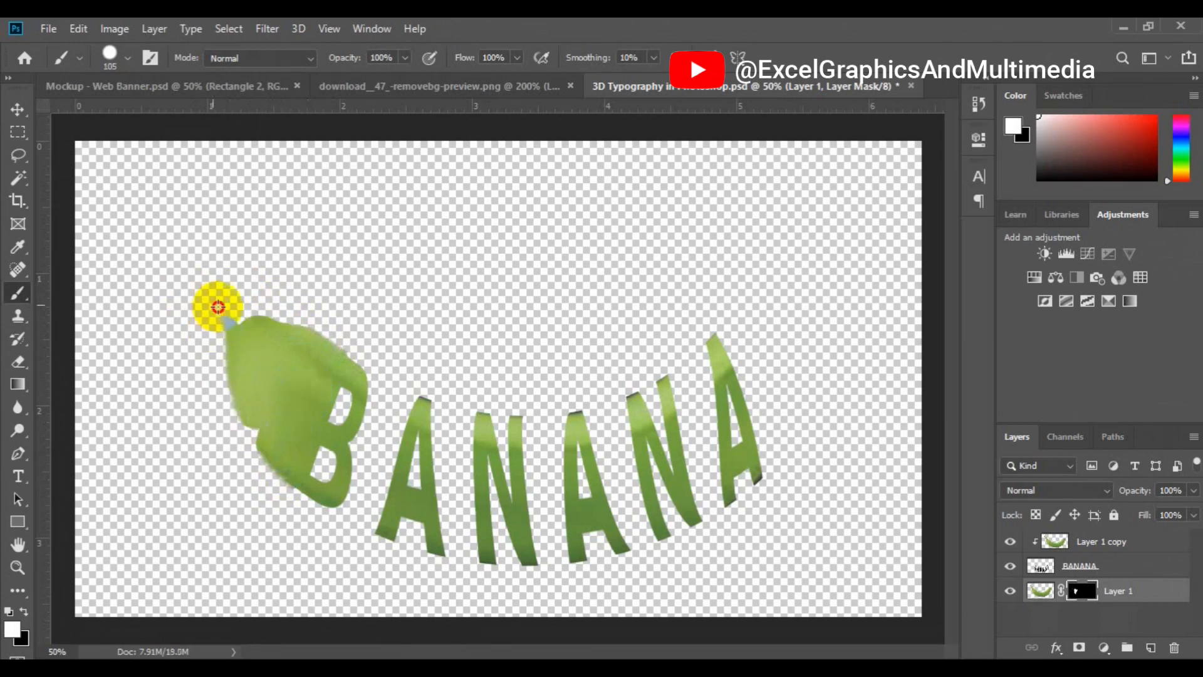
mouse_move(218, 307)
mouse_down()
mouse_move(290, 315)
mouse_move(198, 261)
mouse_move(226, 271)
mouse_move(199, 226)
mouse_move(280, 311)
mouse_move(275, 382)
mouse_move(255, 430)
mouse_move(265, 456)
mouse_move(286, 413)
mouse_move(301, 411)
mouse_up()
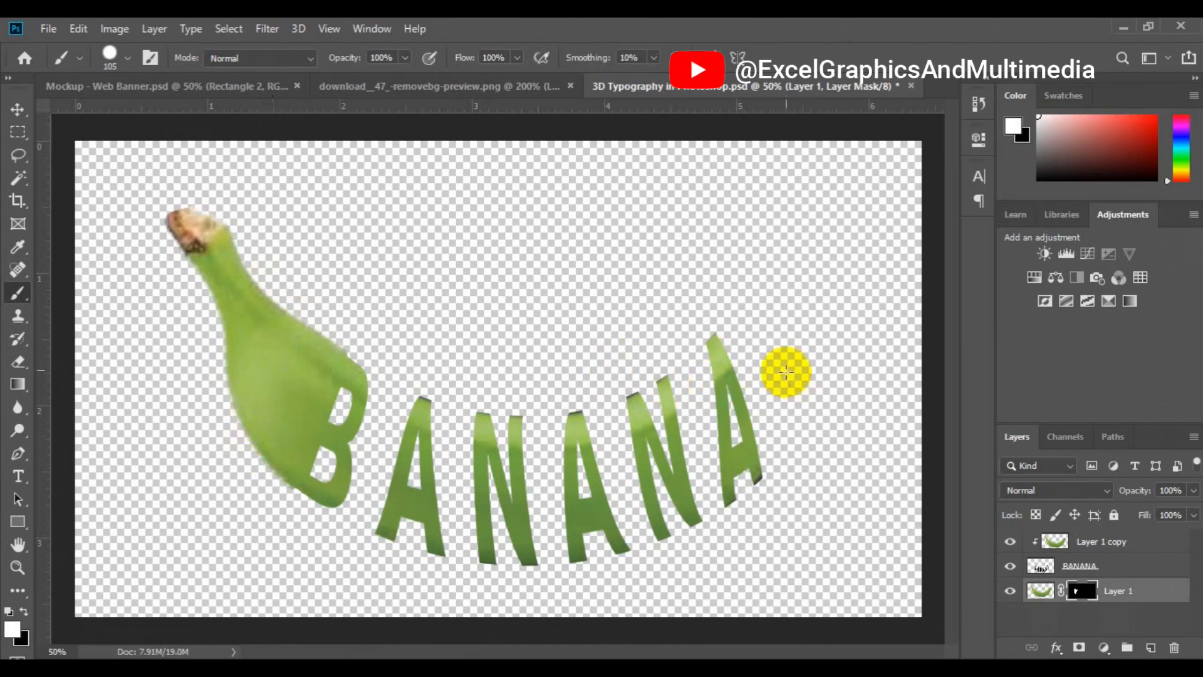
Paint white on Layer 1's mask to reveal the banana's tip beside the last A, filling remaining gaps with a 73 px brush
mouse_move(785, 357)
mouse_down()
mouse_move(798, 384)
mouse_move(762, 342)
mouse_move(724, 328)
mouse_move(773, 402)
mouse_move(788, 461)
mouse_move(765, 468)
mouse_move(766, 409)
mouse_move(816, 352)
mouse_move(790, 314)
mouse_move(817, 372)
mouse_up()
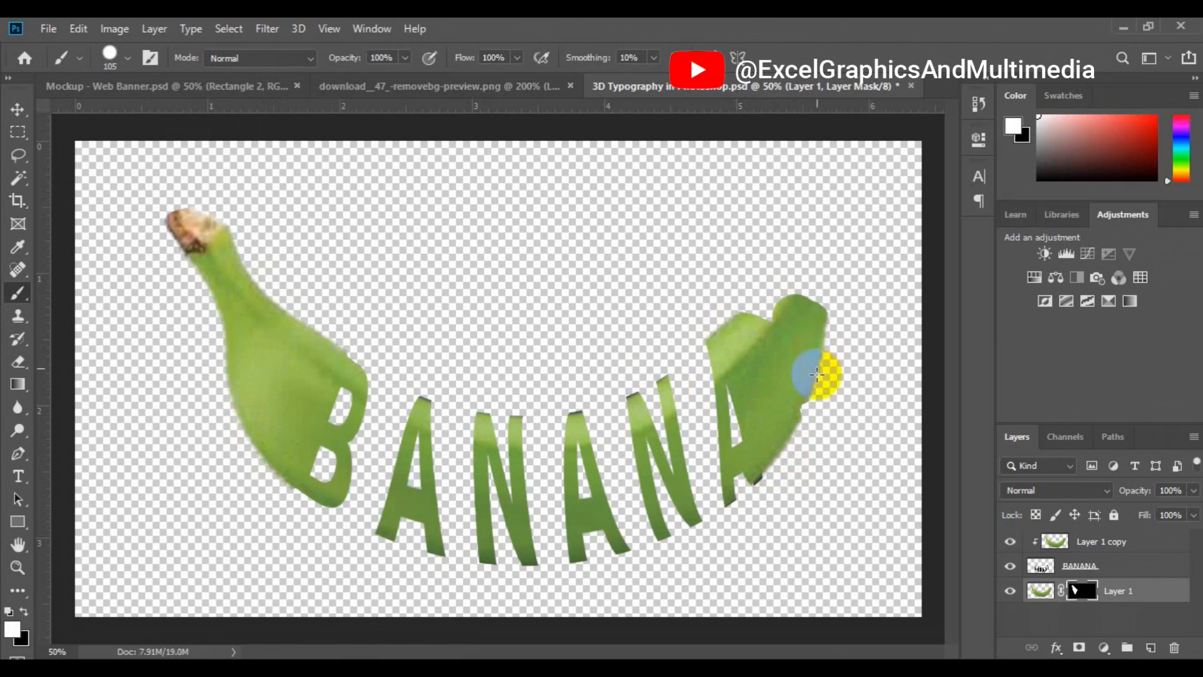
key(ctrl+z)
mouse_move(729, 325)
mouse_down()
mouse_move(794, 355)
mouse_move(803, 379)
mouse_move(801, 311)
mouse_move(771, 291)
mouse_move(763, 300)
mouse_move(819, 256)
mouse_move(824, 342)
mouse_move(811, 375)
mouse_move(795, 350)
mouse_move(787, 370)
mouse_move(762, 380)
mouse_move(753, 369)
mouse_move(796, 427)
mouse_move(777, 447)
mouse_move(765, 438)
mouse_move(760, 367)
mouse_up()
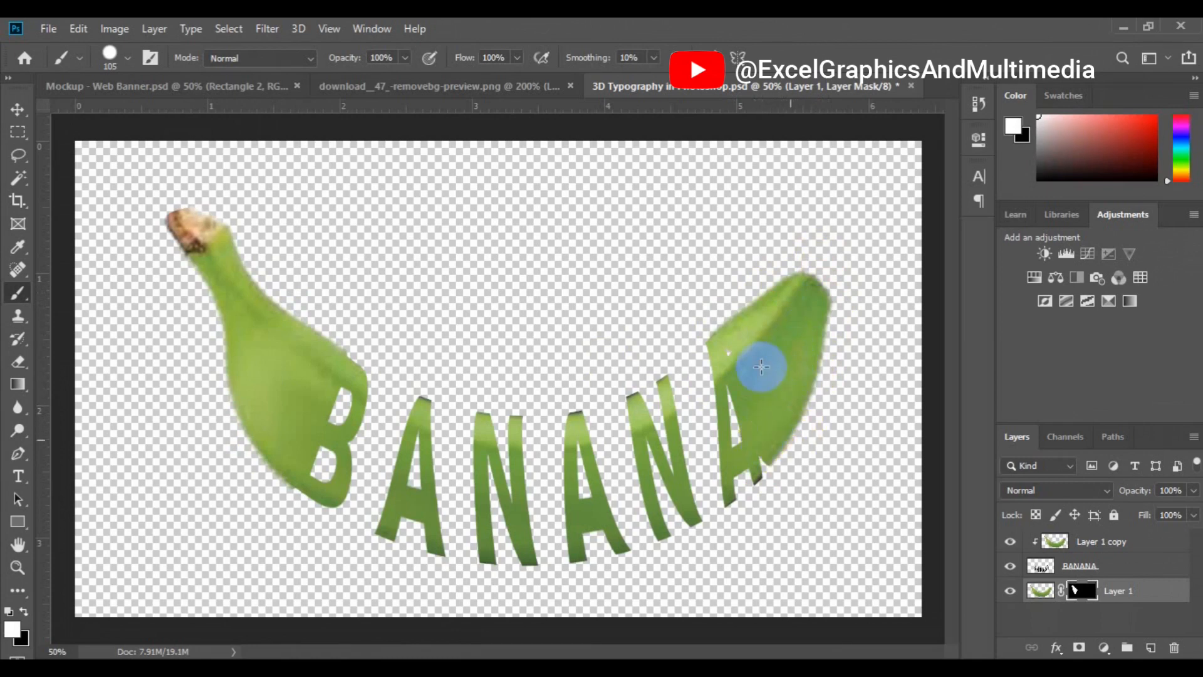
click(128, 59)
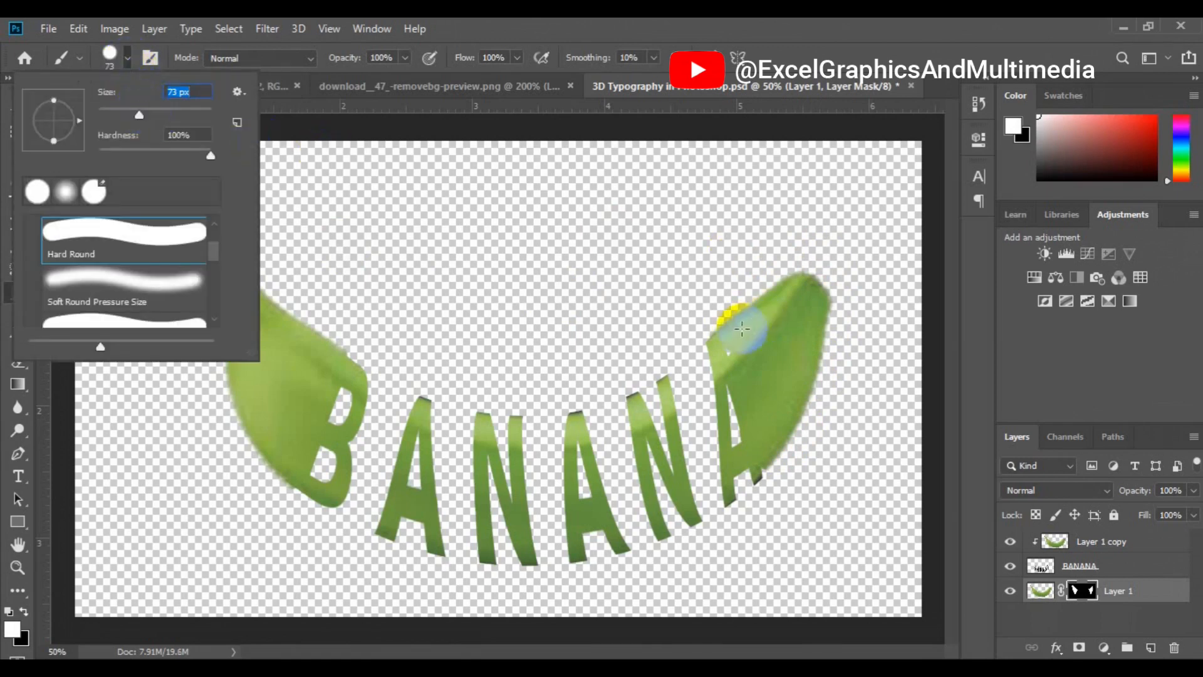
click(728, 352)
mouse_move(732, 353)
mouse_down()
mouse_move(768, 392)
mouse_move(782, 446)
mouse_move(765, 477)
mouse_move(771, 456)
mouse_move(728, 353)
mouse_move(775, 439)
mouse_move(768, 476)
mouse_move(789, 430)
mouse_move(768, 479)
mouse_move(761, 472)
mouse_move(785, 478)
mouse_up()
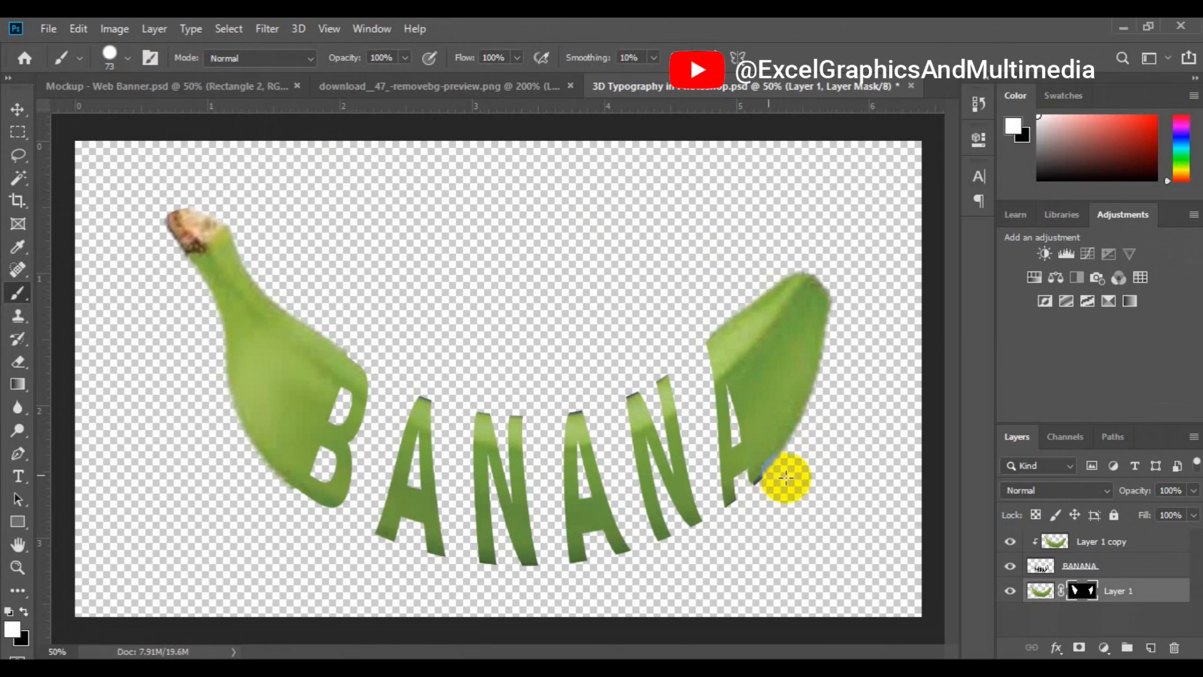
Release the clipping mask on Layer 1 copy so the full banana image covers the letters
key(ctrl+plus)
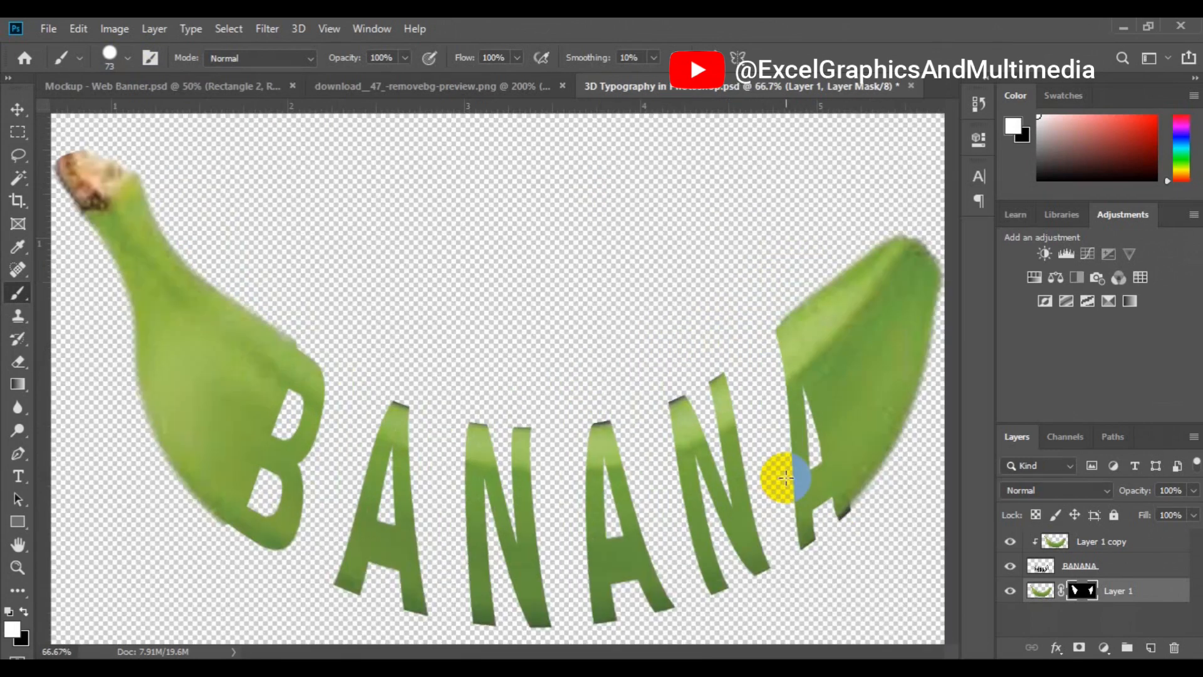
key(ctrl+plus)
key(space)
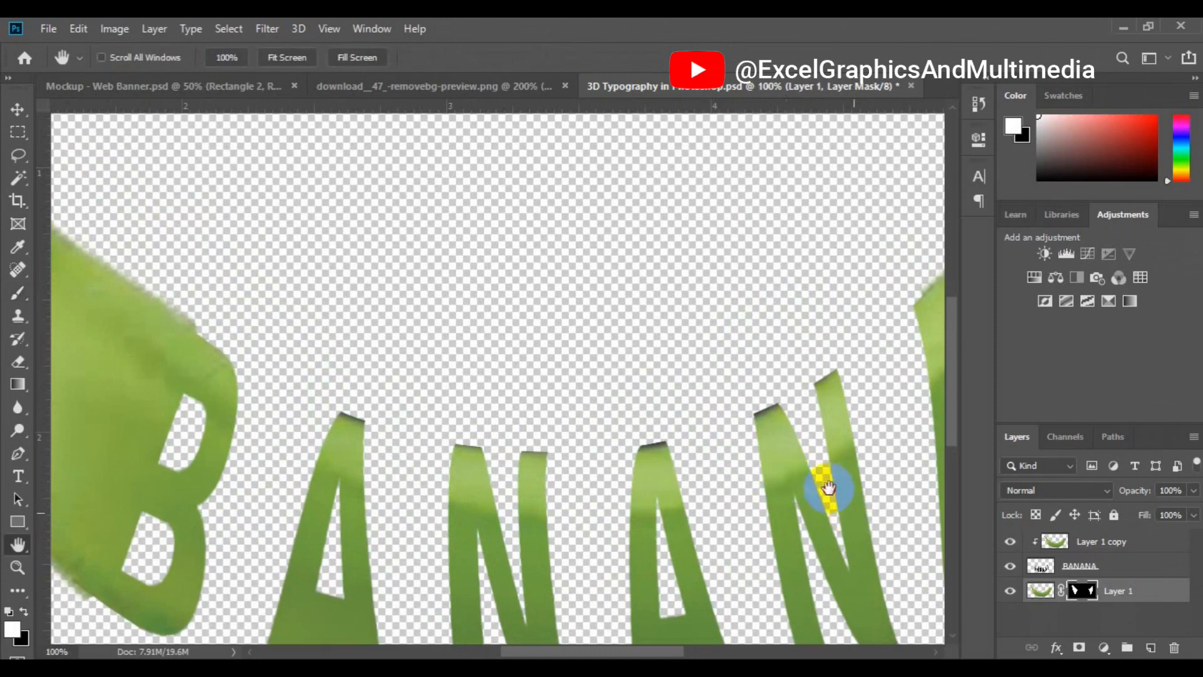
drag(818, 488, 513, 353)
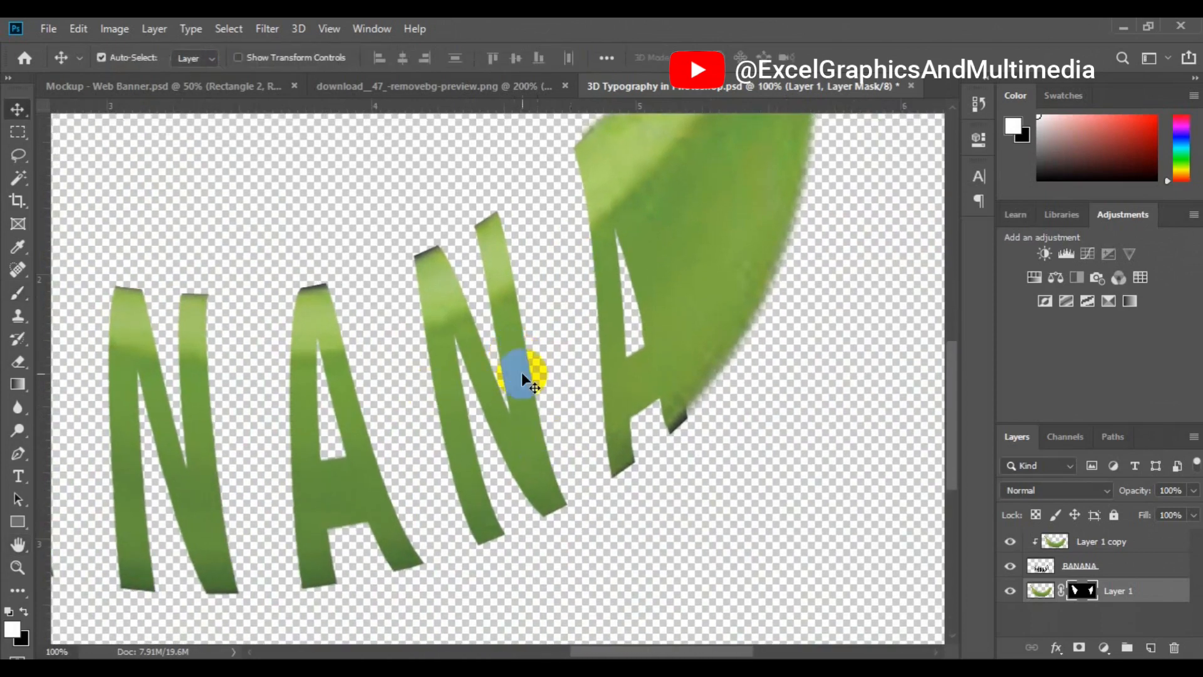
click(1083, 542)
right_click(1085, 541)
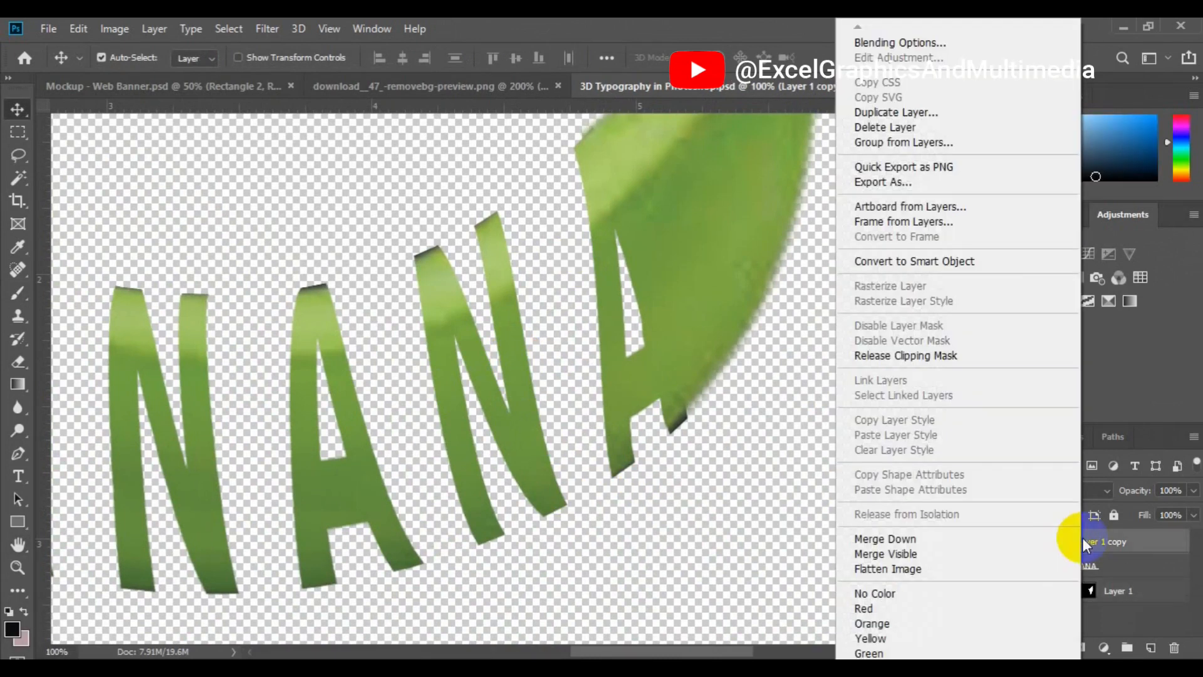
click(934, 355)
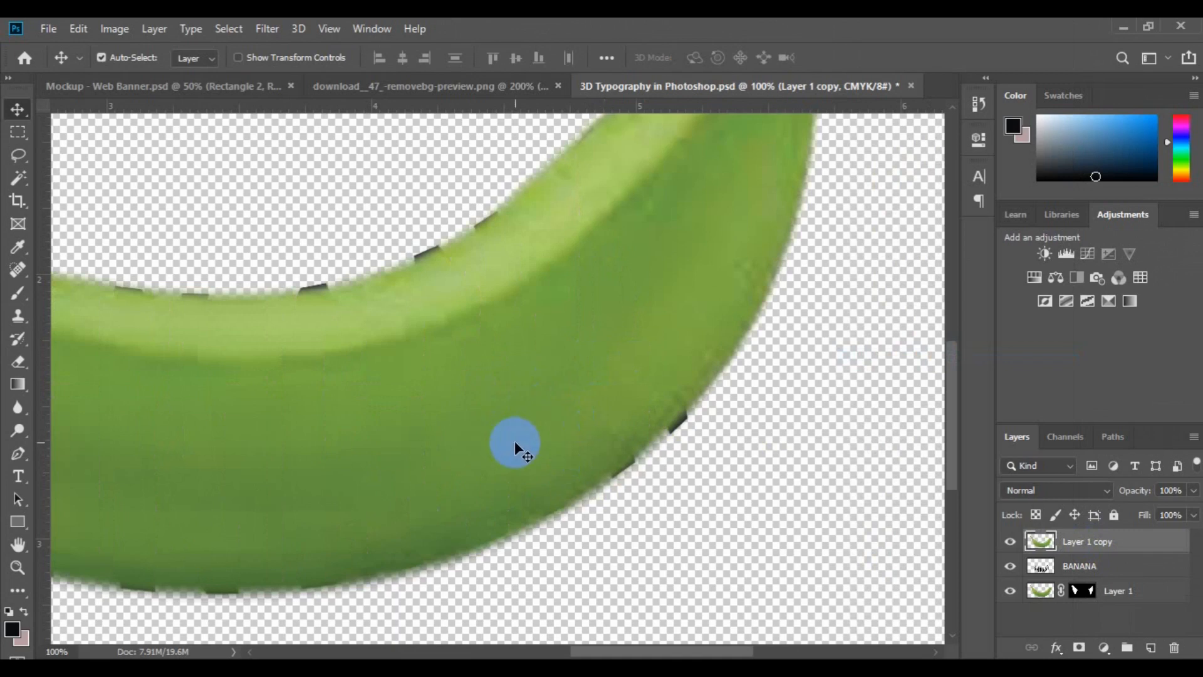
Scale the banana image on Layer 1 copy proportionally to about 109%
key(ctrl+minus)
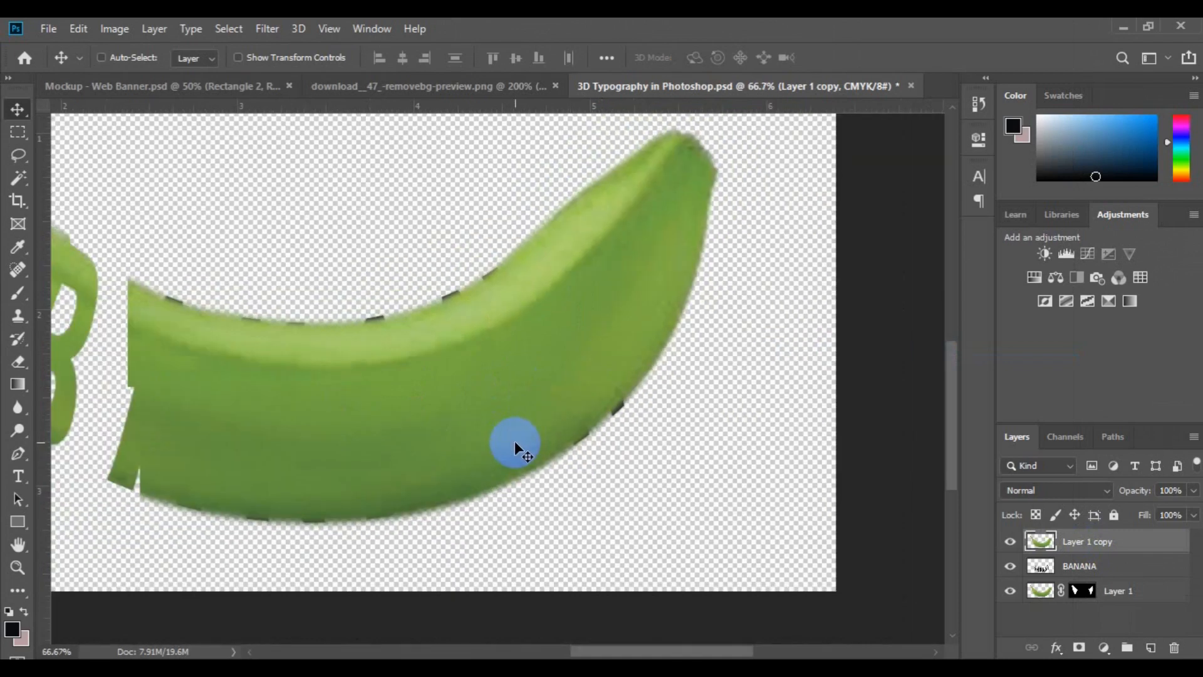
key(ctrl+minus)
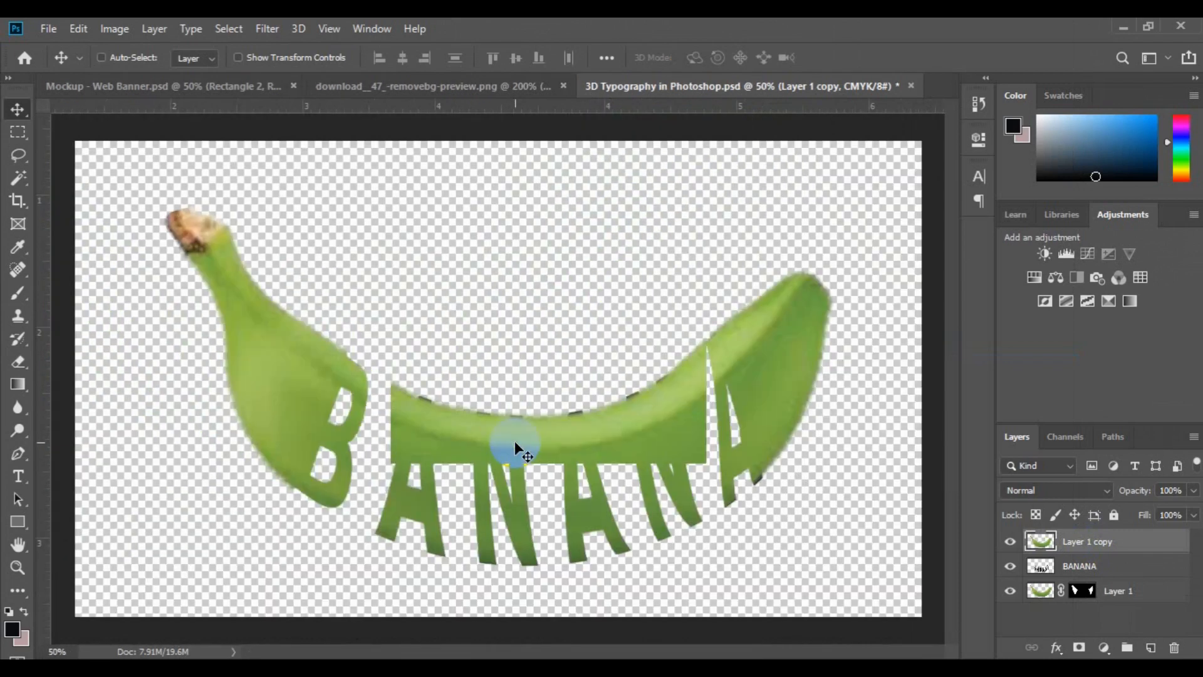
key(t)
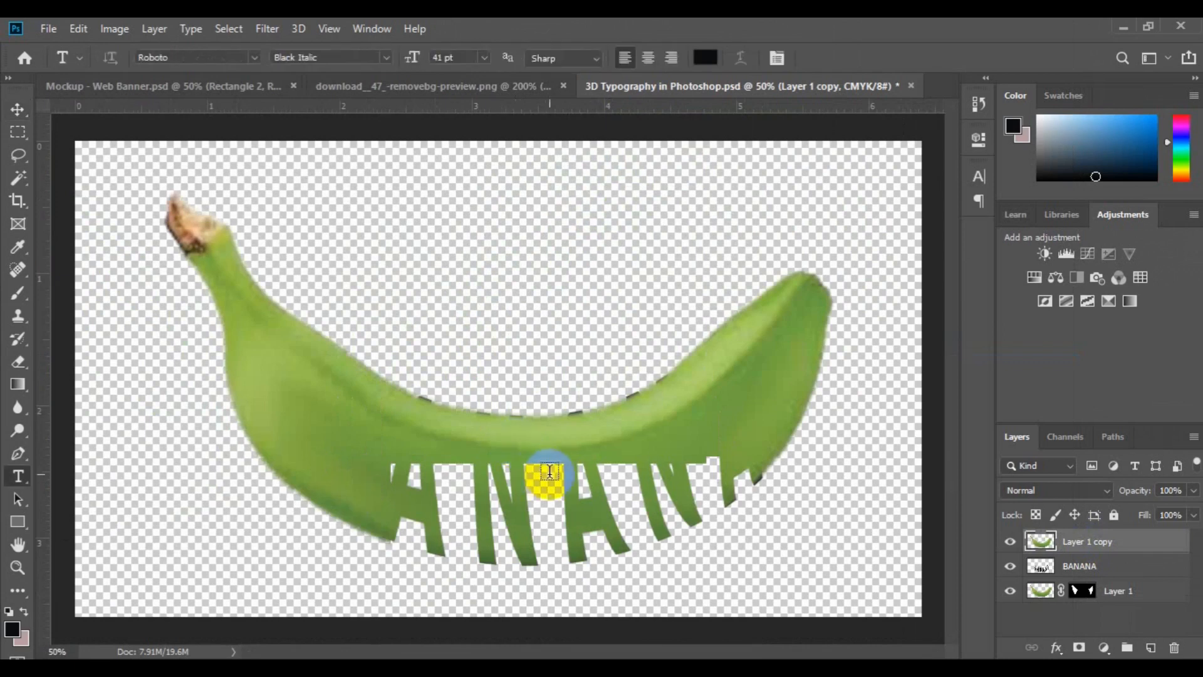
key(v)
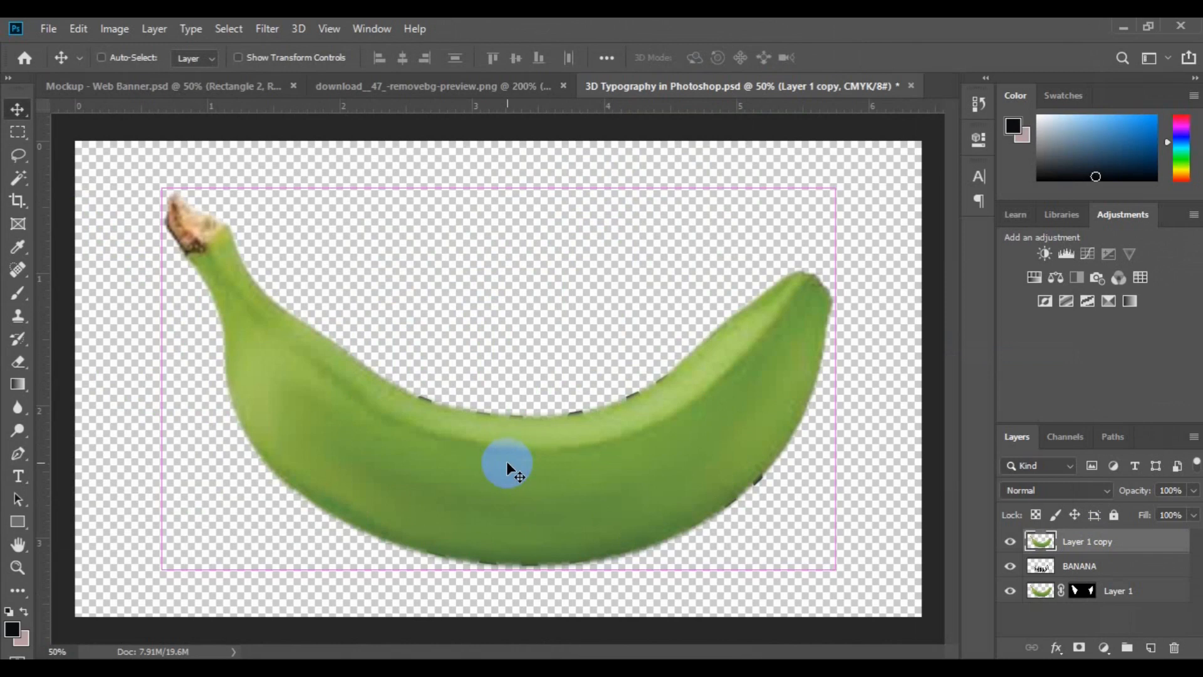
key(ctrl+t)
mouse_move(499, 571)
mouse_down()
mouse_move(501, 584)
mouse_move(499, 573)
mouse_up()
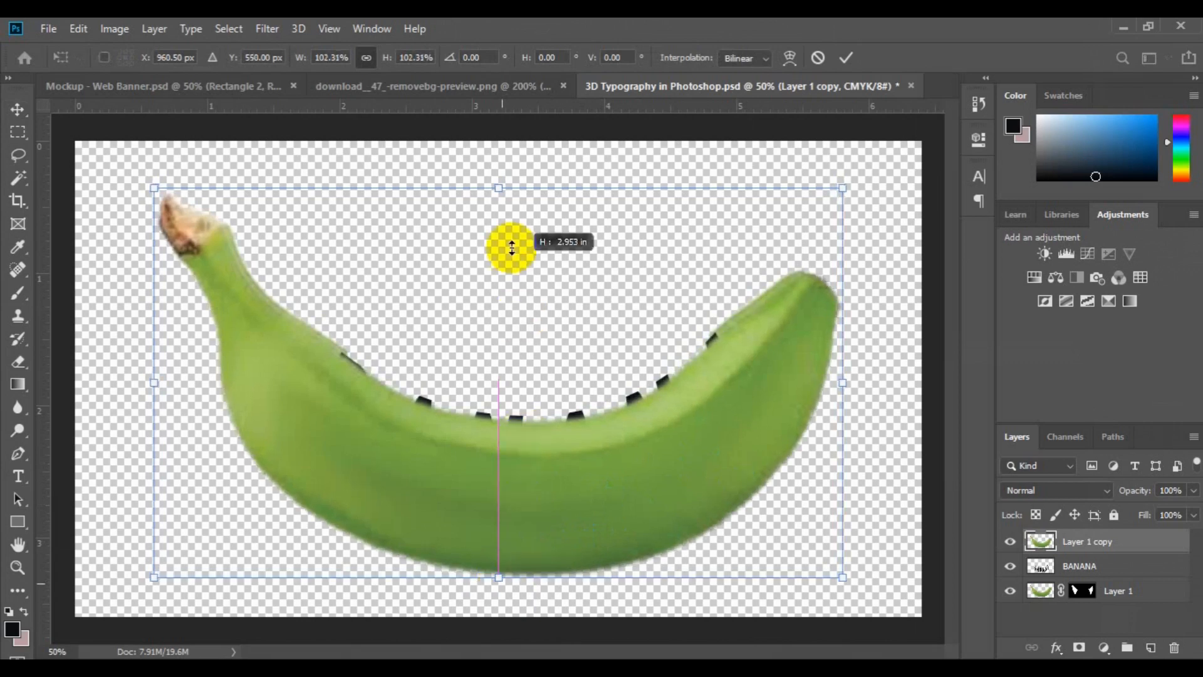
drag(499, 187, 491, 166)
Move the enlarged banana vertically to Y 509 px so it covers the letters' dark edges, and apply the transform
drag(544, 462, 545, 454)
key(Down)
key(Down)
key(Down)
key(Down)
key(Down)
key(Down)
key(Down)
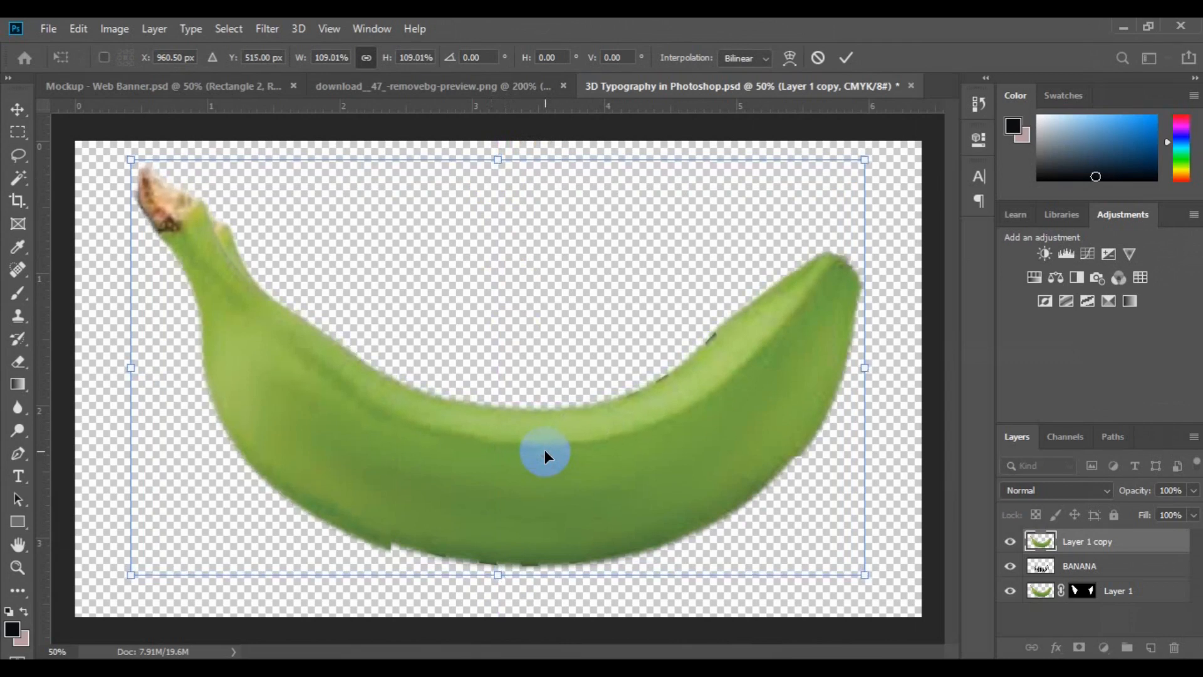
key(Up)
key(Up)
key(Up)
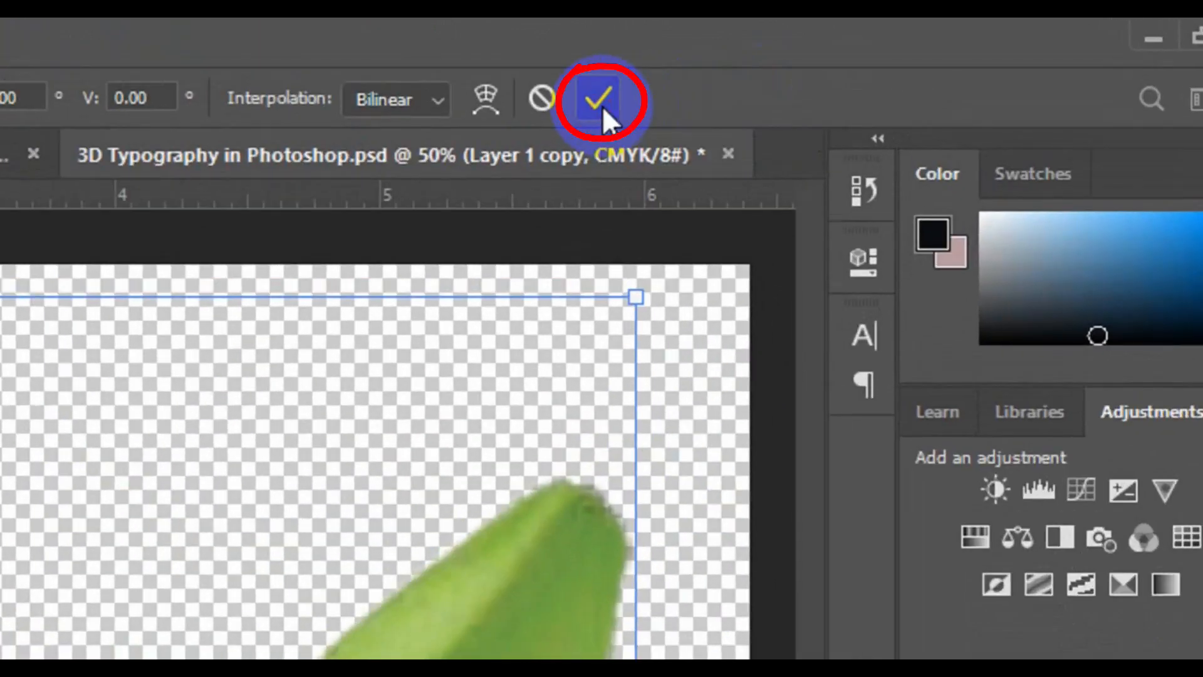
click(600, 102)
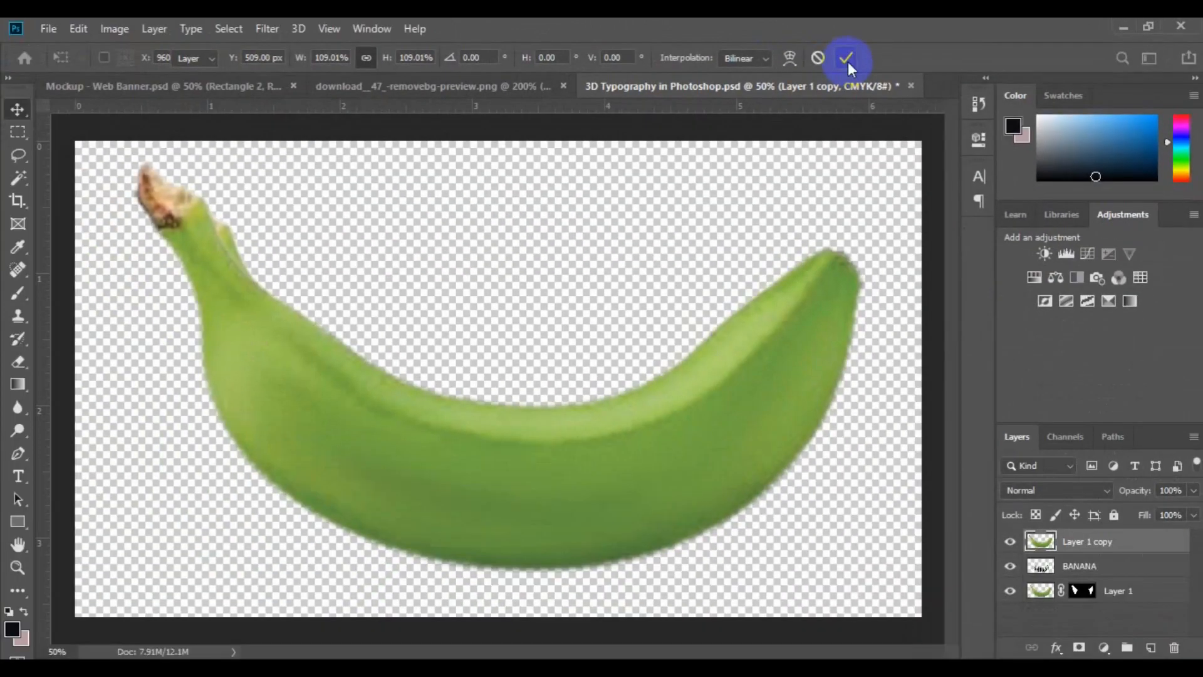
Clip Layer 1 copy to the BANANA text layer again
click(838, 264)
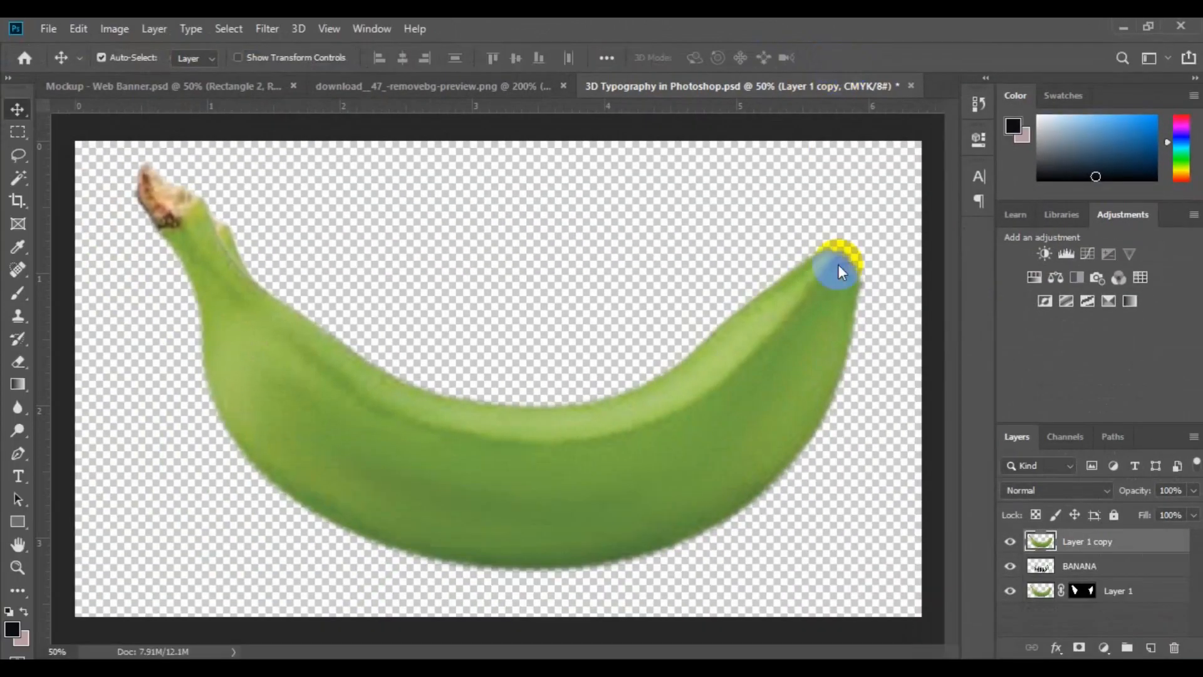
right_click(1076, 543)
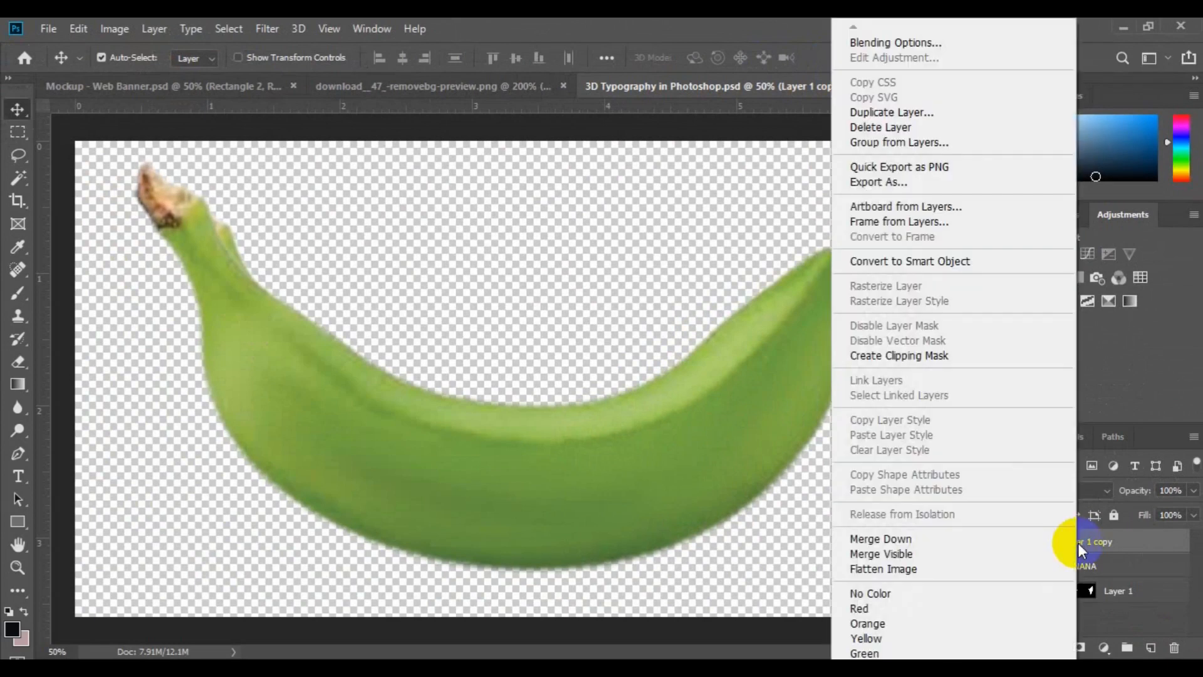
click(919, 359)
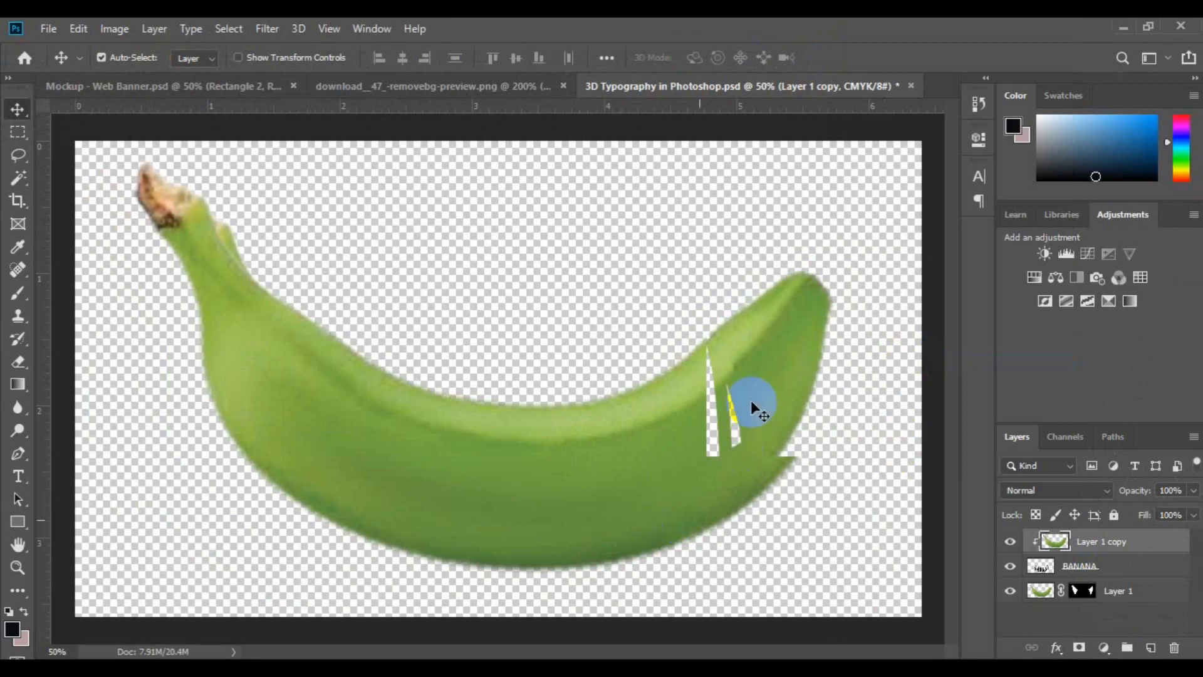
drag(751, 401, 670, 464)
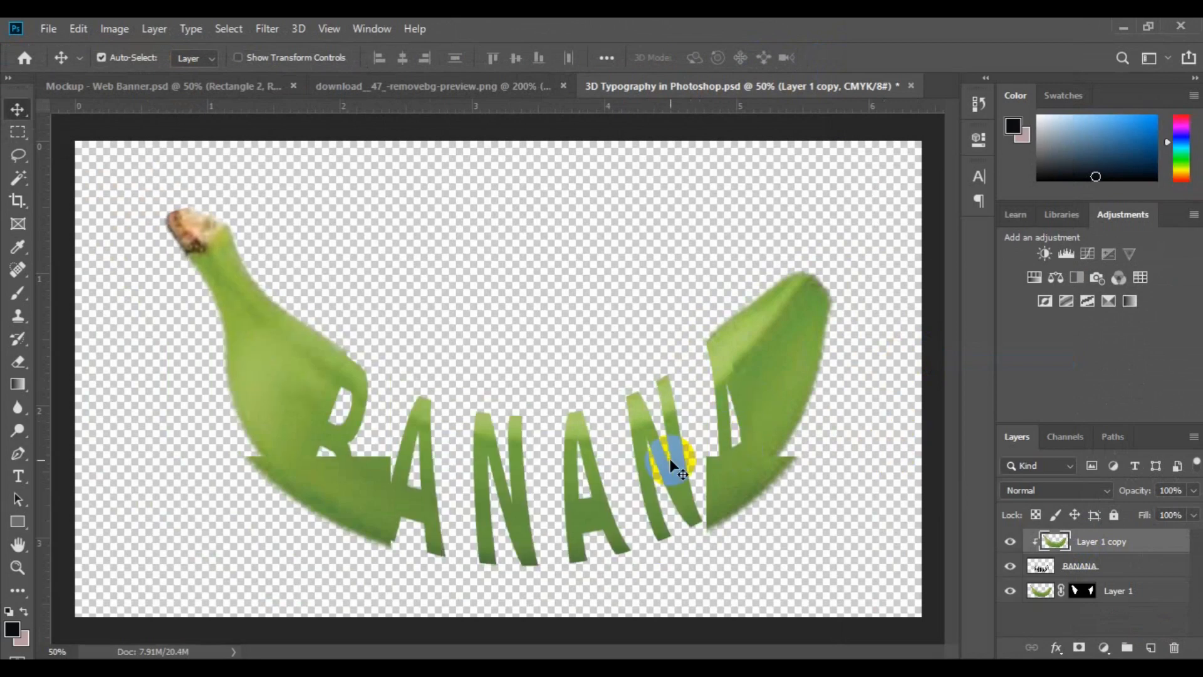
Add a new empty layer, place it beneath Layer 1 and select it
key(ctrl+minus)
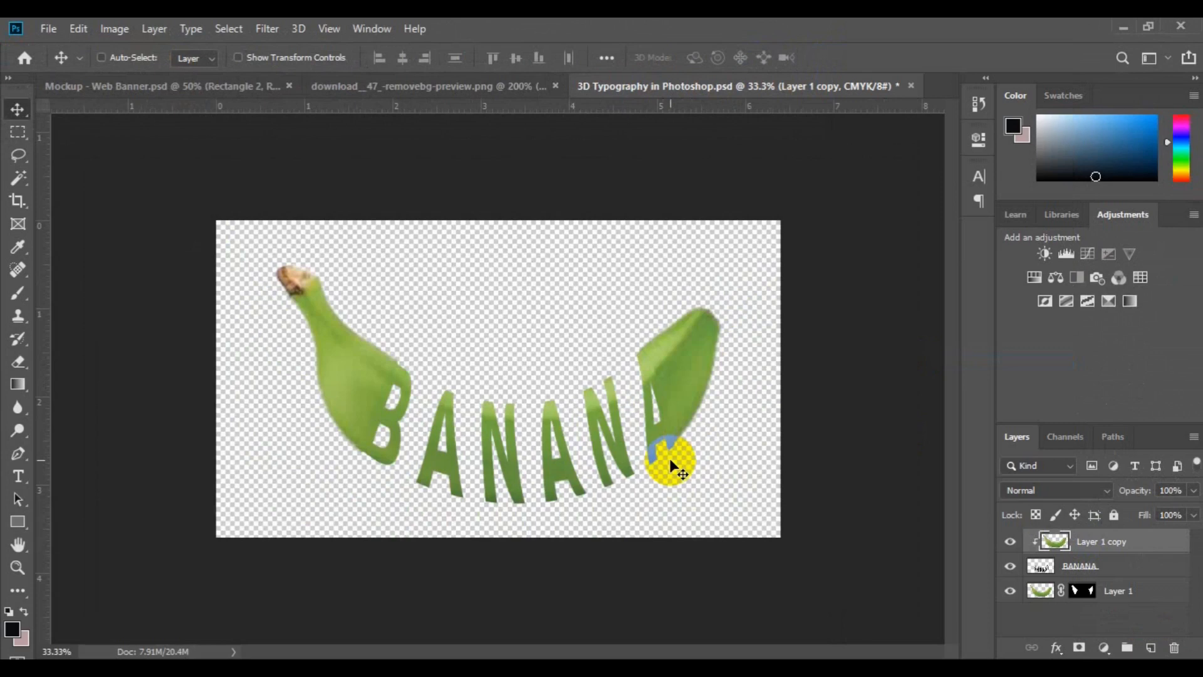
key(ctrl+minus)
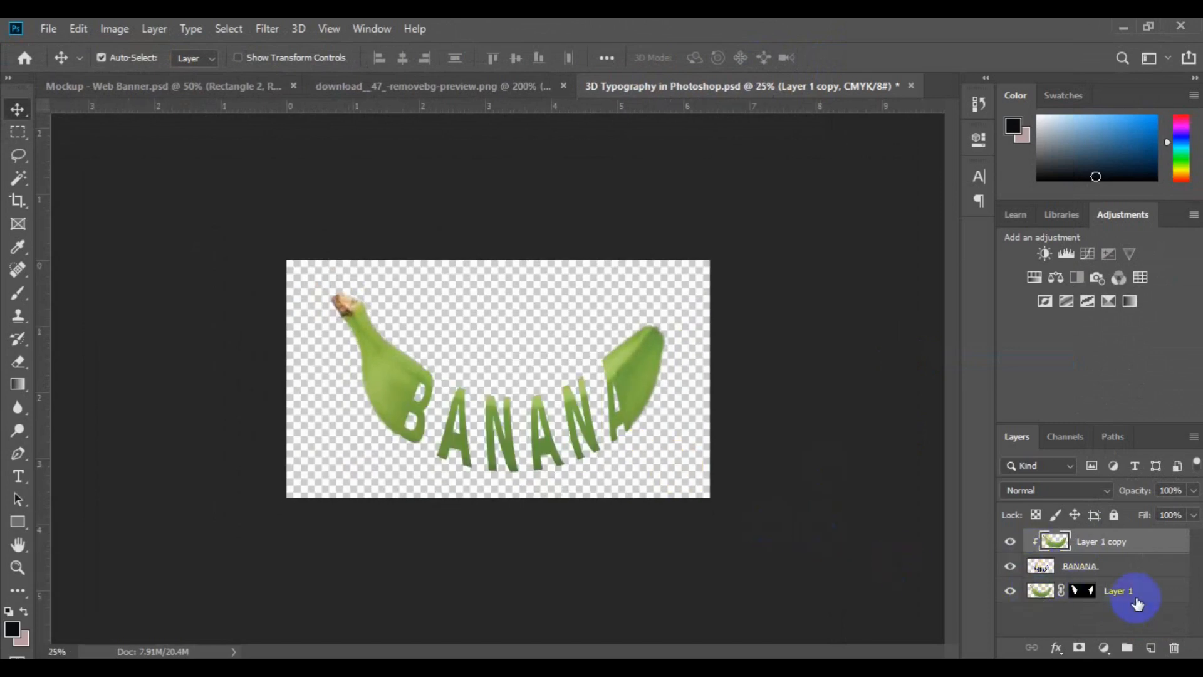
click(1137, 603)
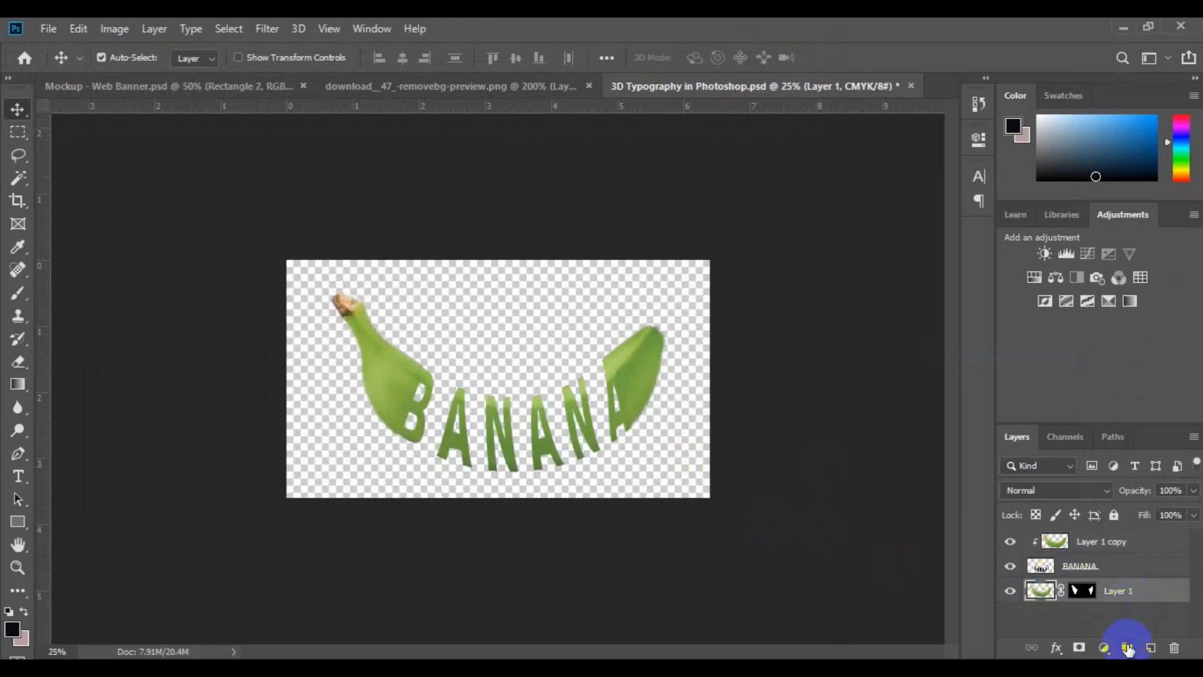
click(1152, 647)
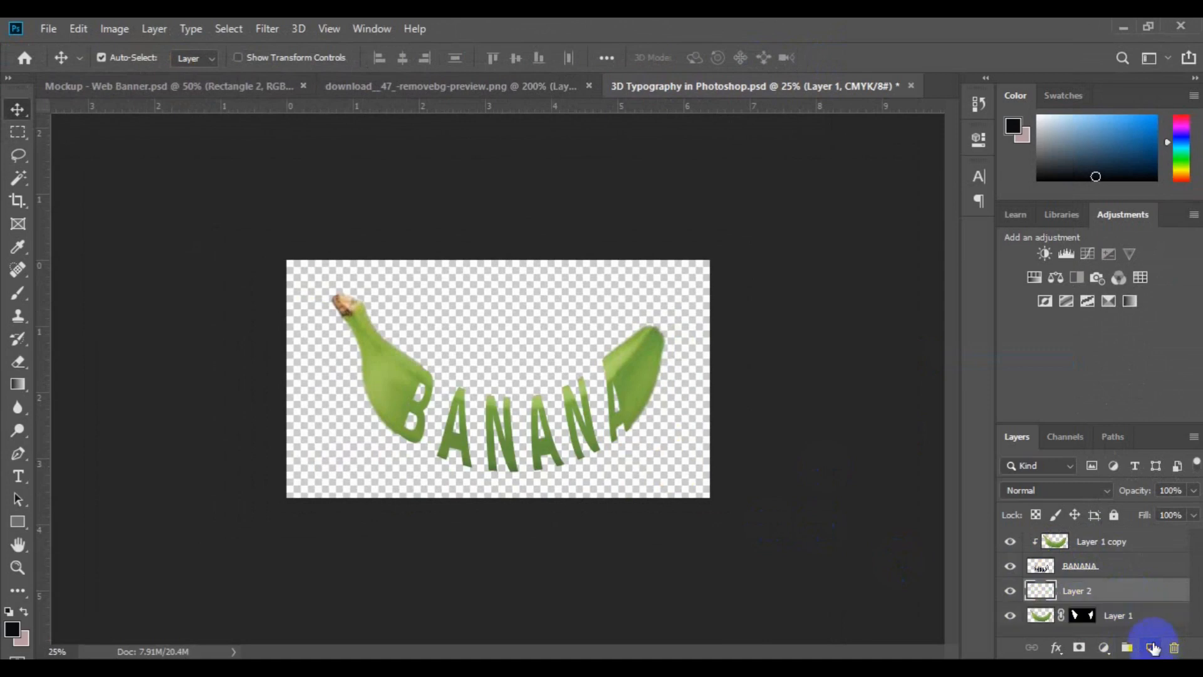
drag(1125, 617, 1125, 592)
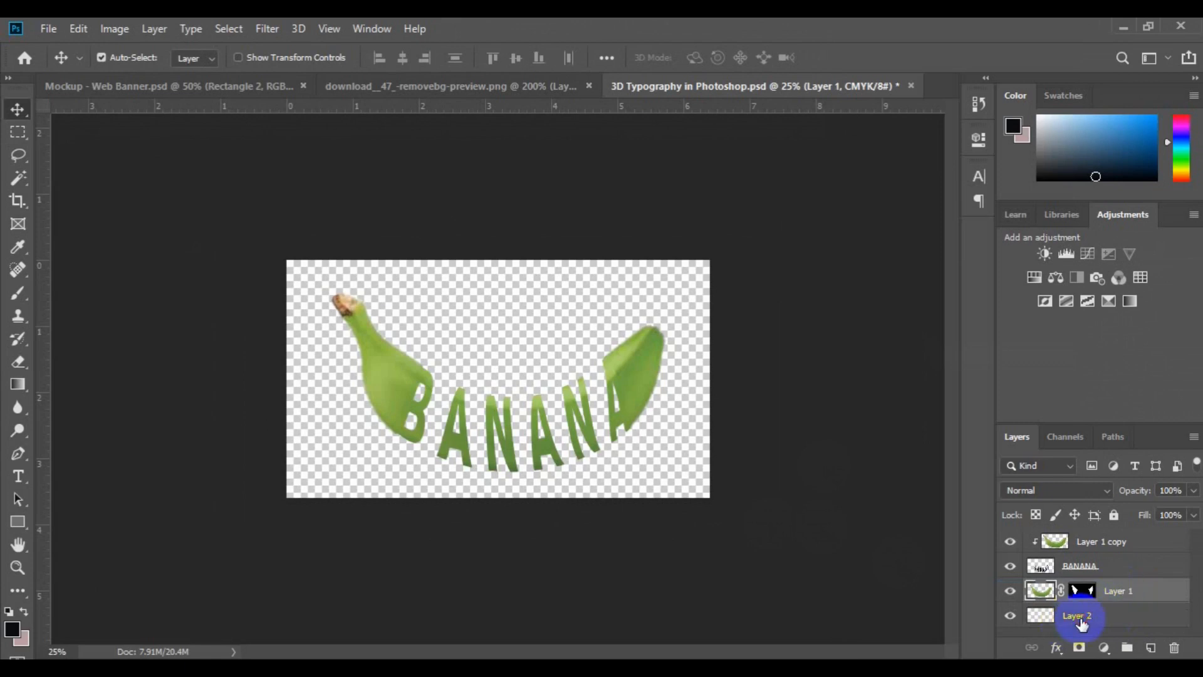
click(1079, 620)
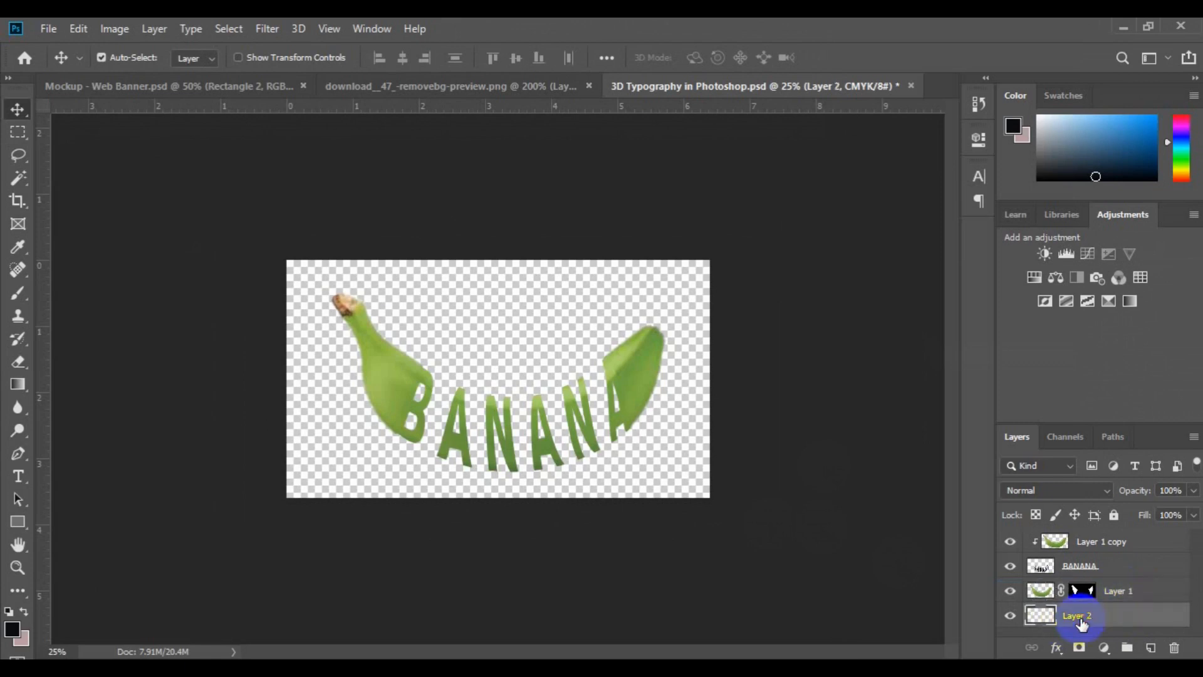
Add a Gradient fill layer at the bottom of the stack with the black-to-white preset, and reverse the gradient
click(1104, 647)
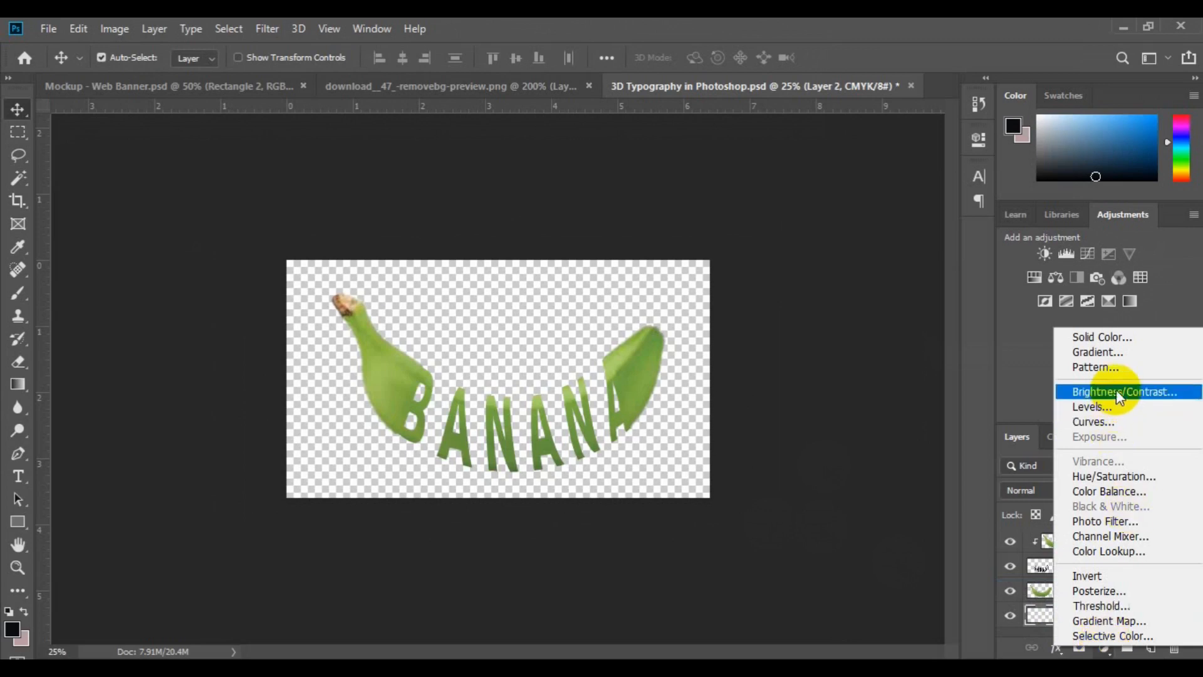
click(1106, 353)
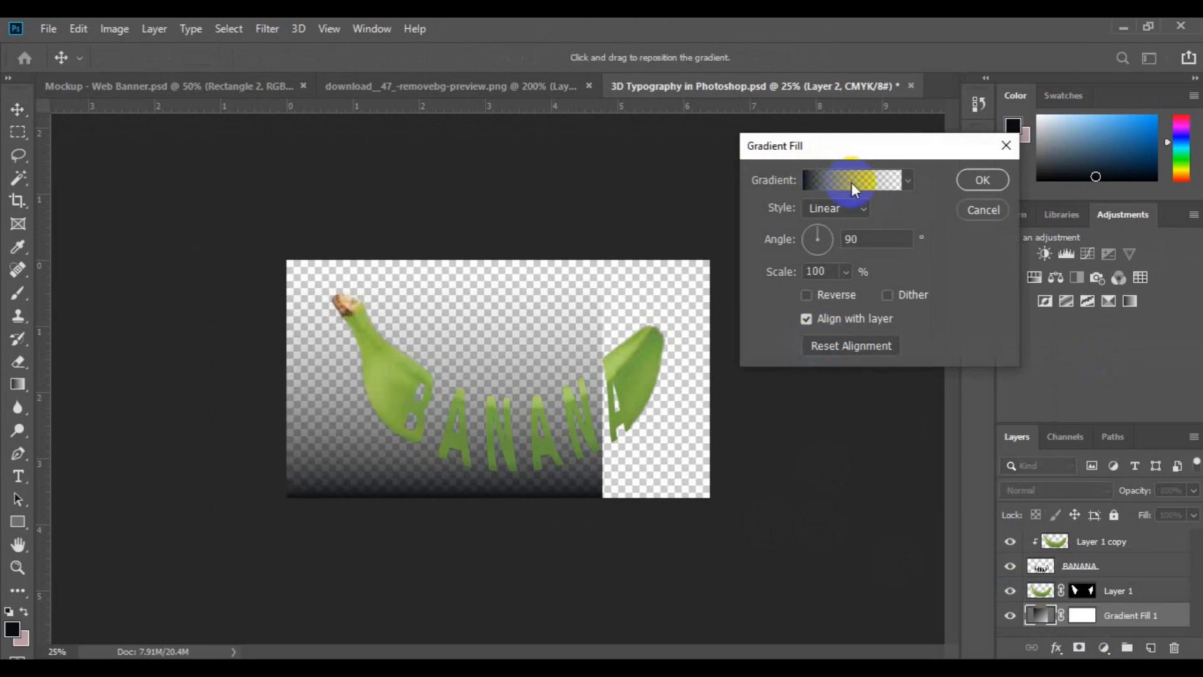
click(907, 181)
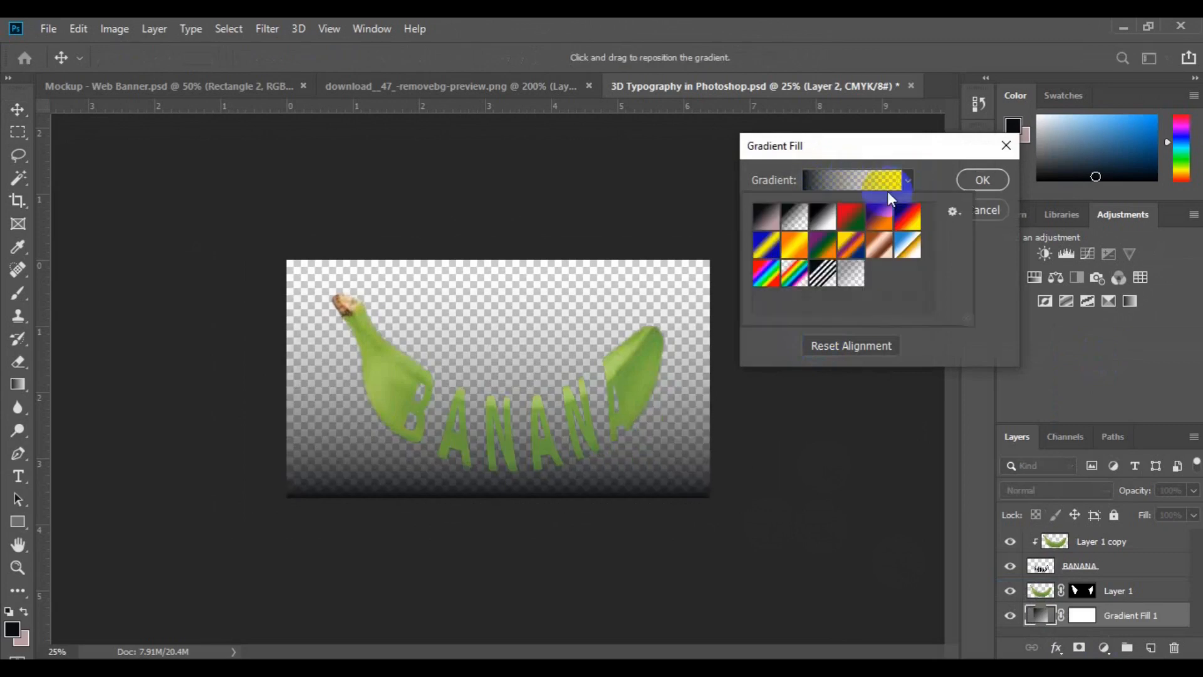
click(816, 218)
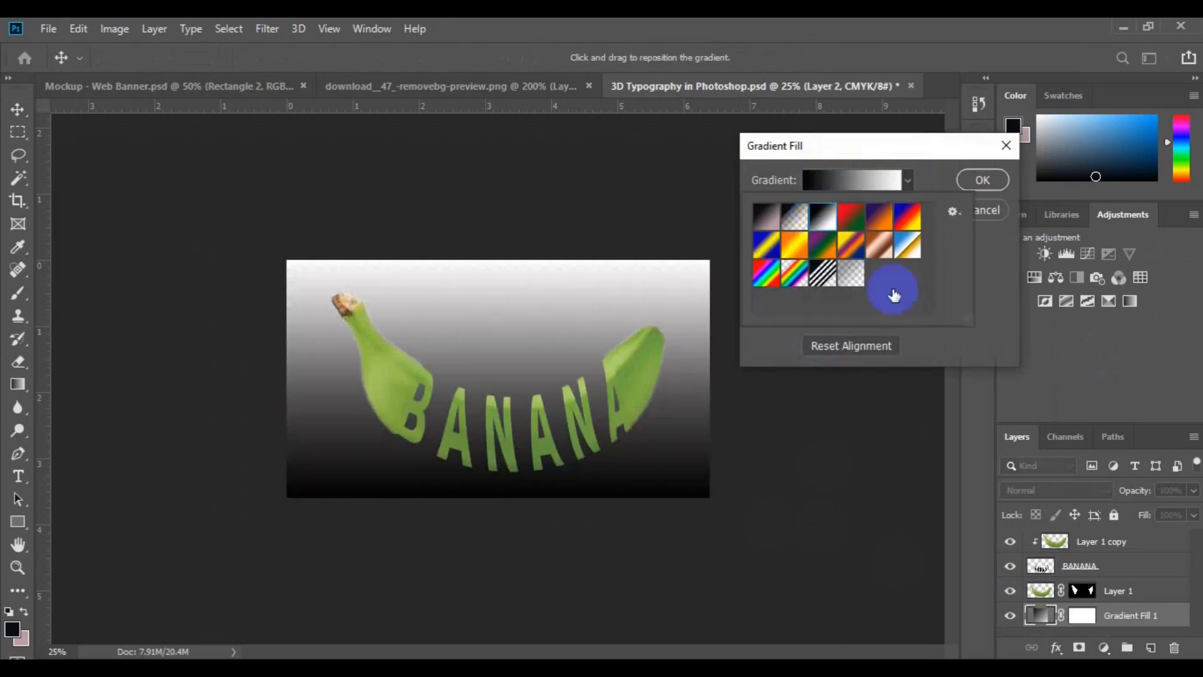
click(1003, 266)
click(867, 246)
click(806, 296)
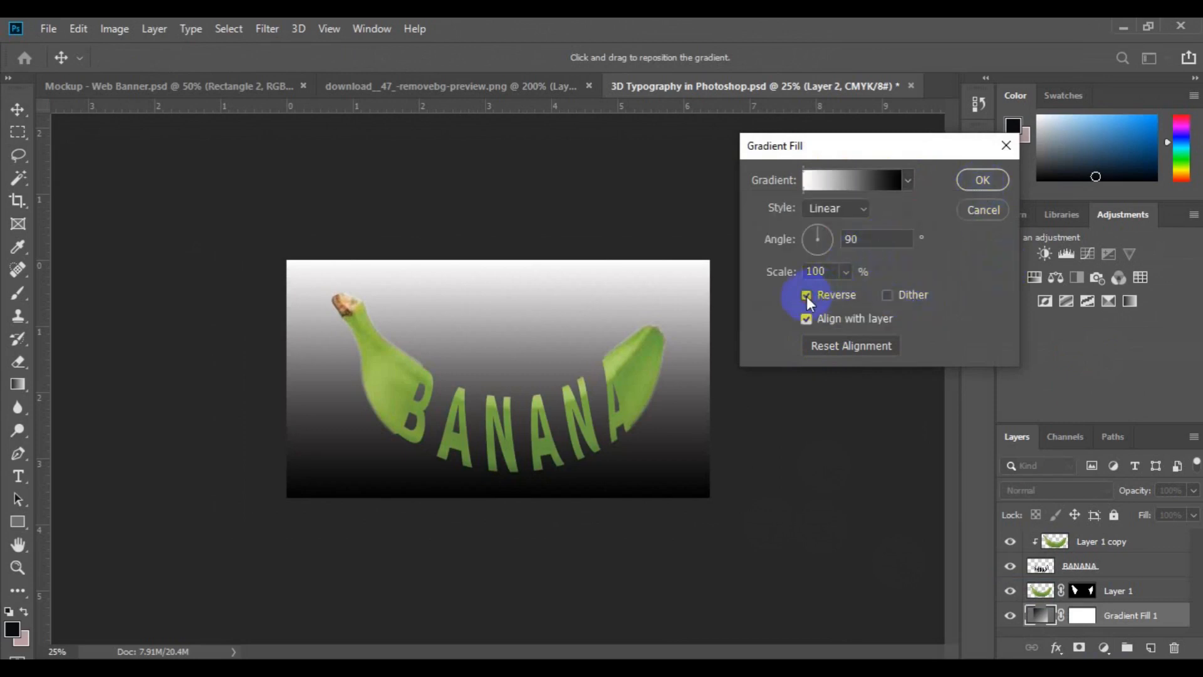
Set the gradient fill's style to Radial and its scale to 846%, and apply it as the background
click(859, 213)
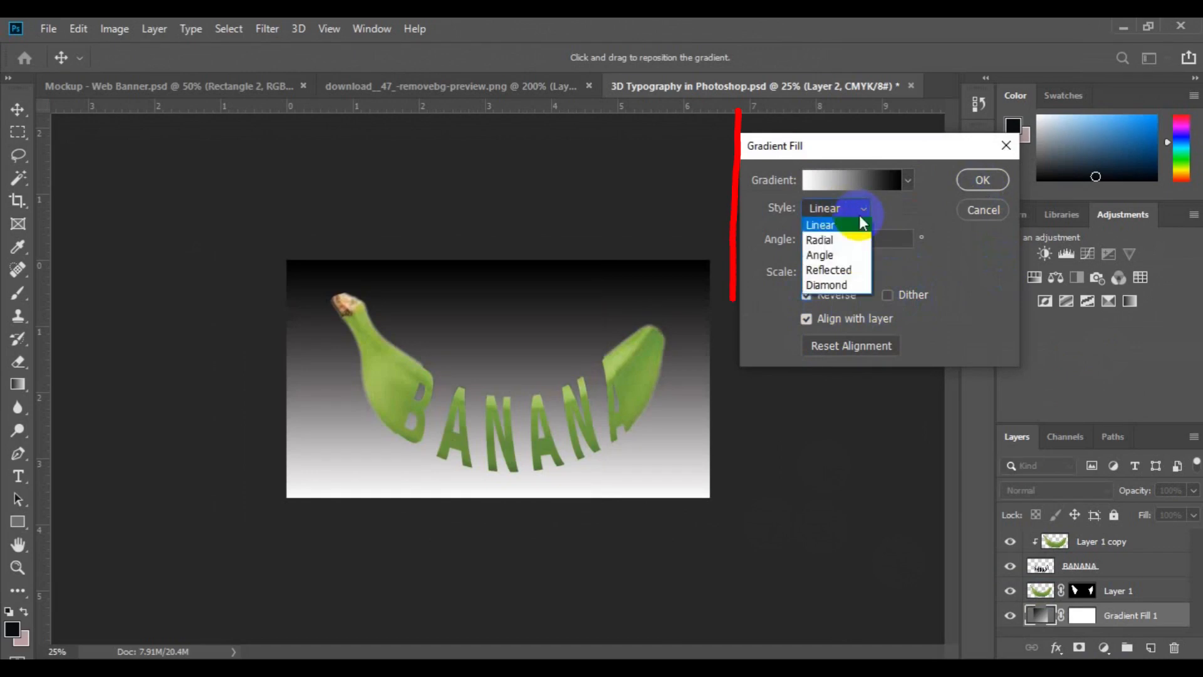
click(837, 243)
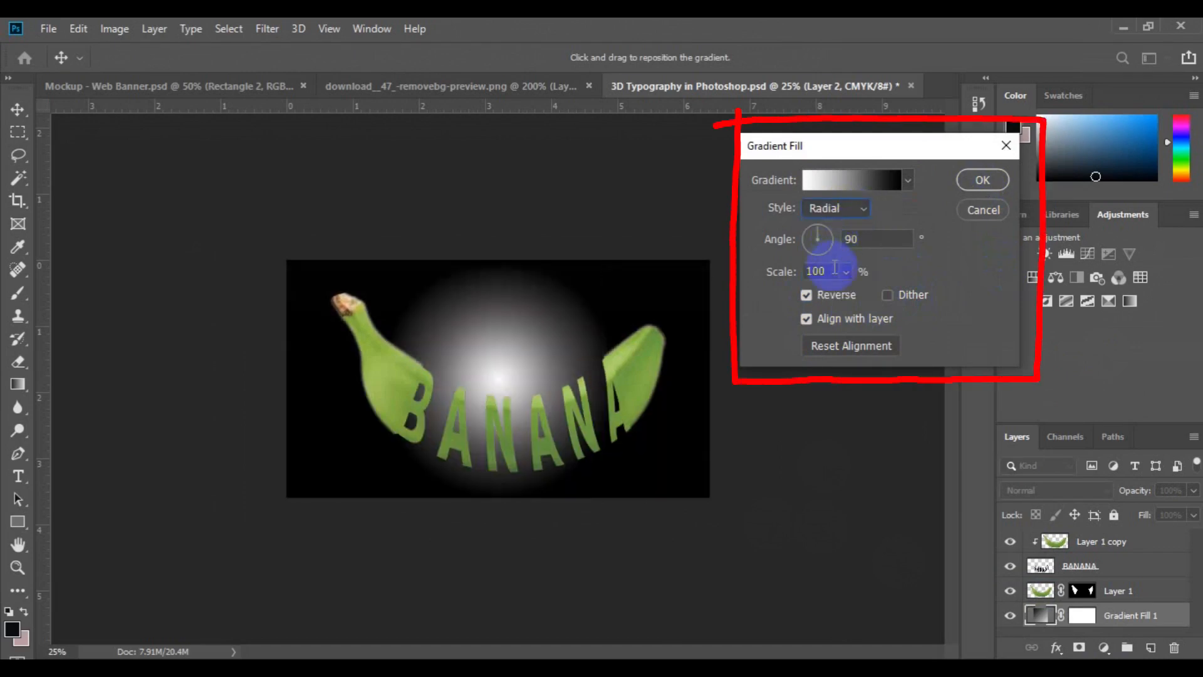
click(845, 273)
drag(847, 295, 901, 292)
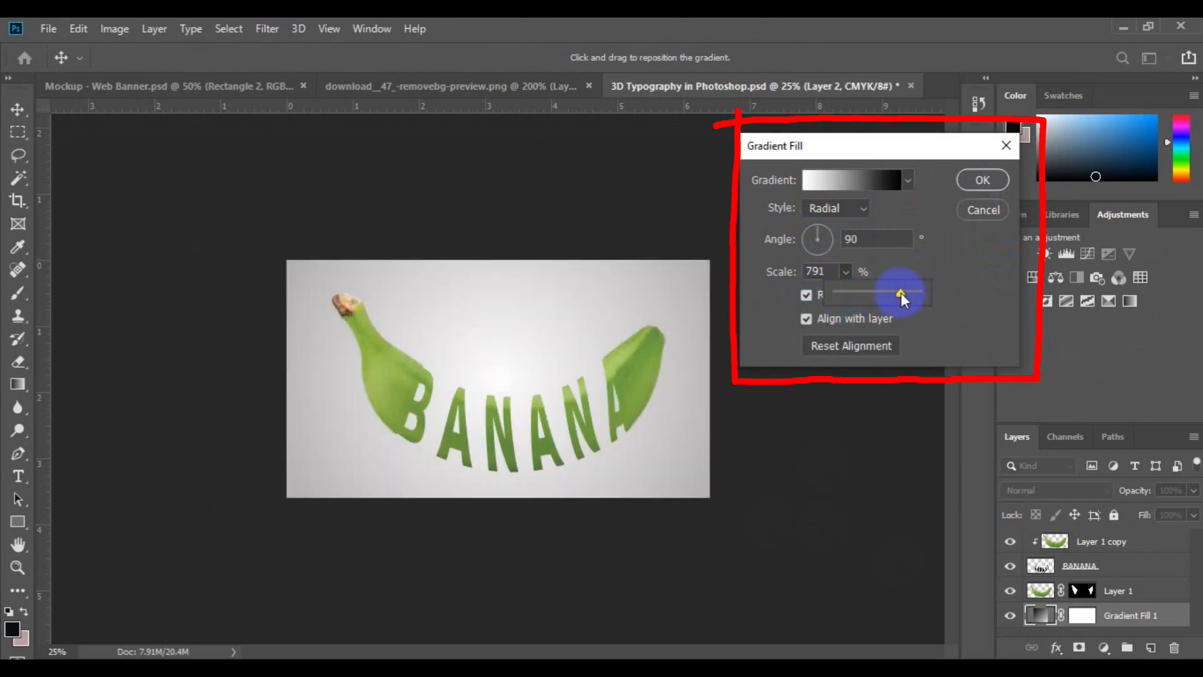
drag(901, 292, 904, 291)
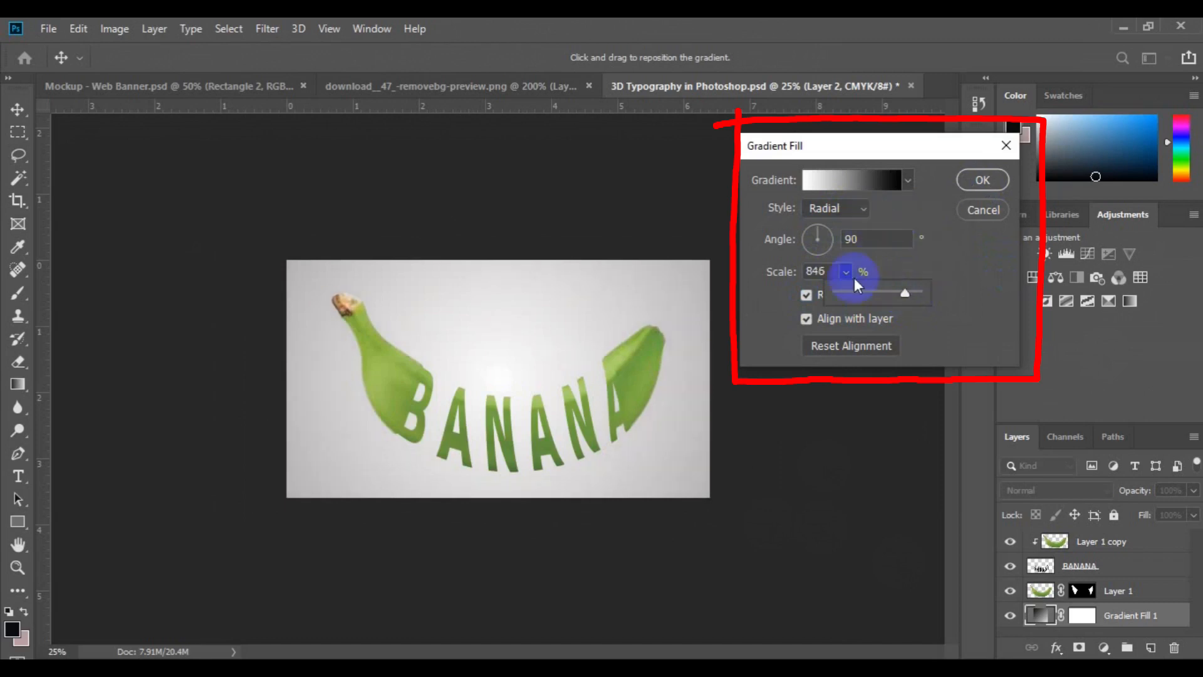
click(997, 179)
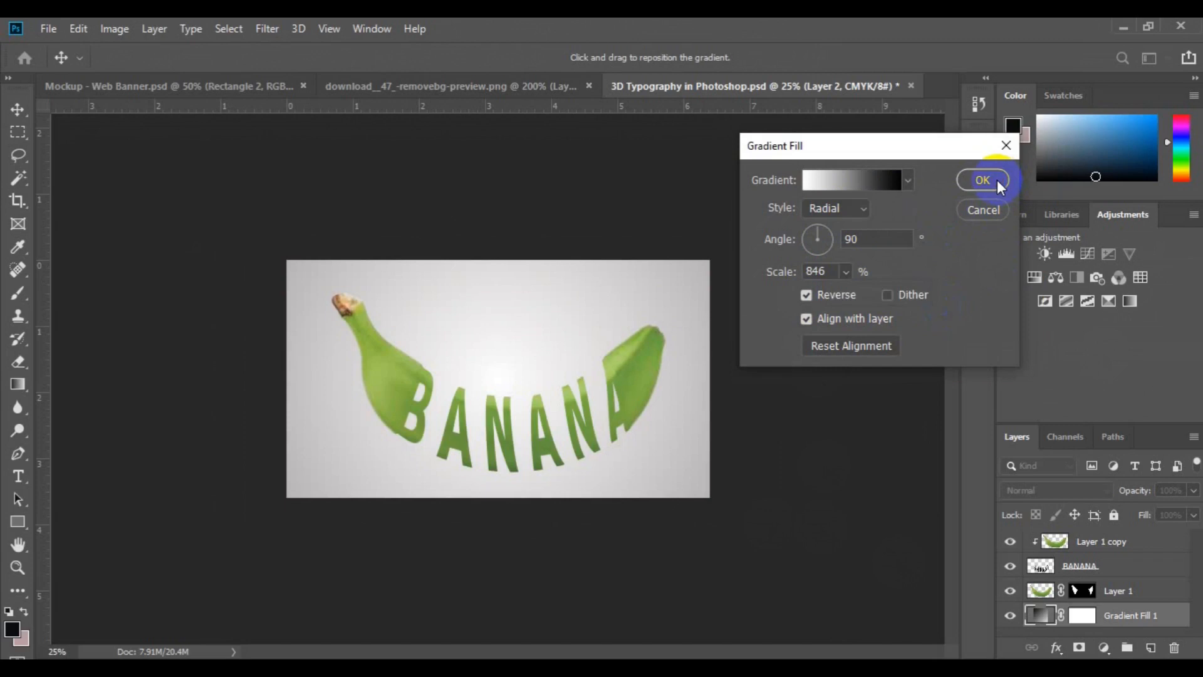
click(997, 179)
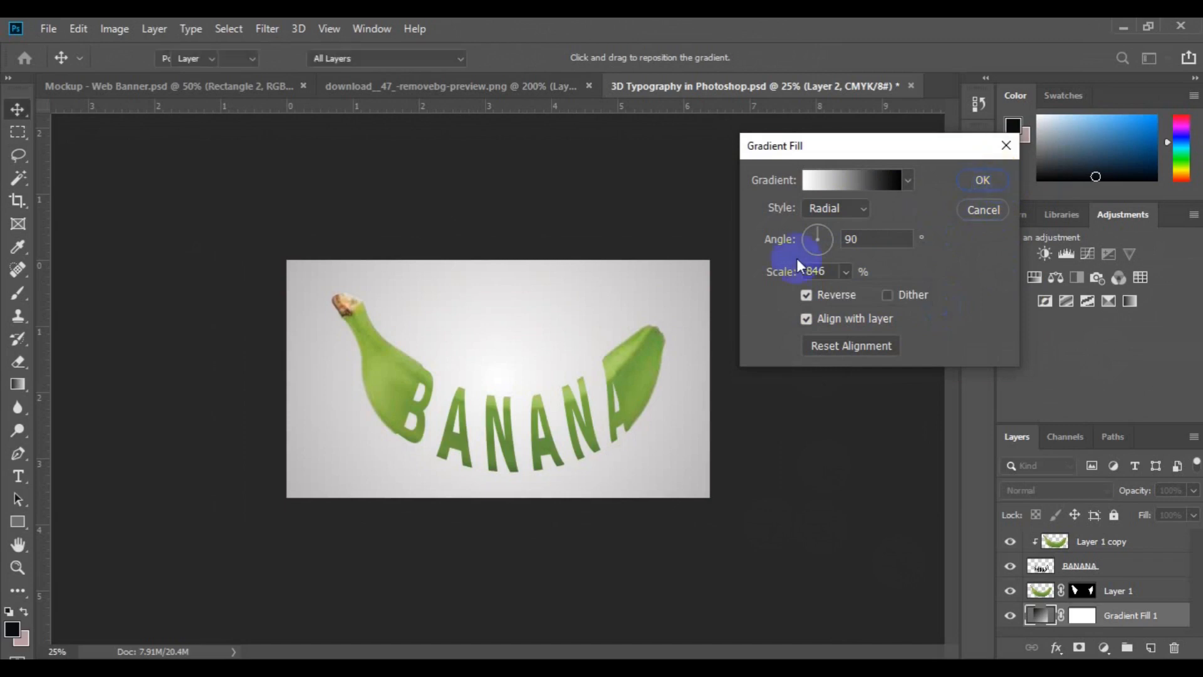
Merge Layer 1 copy, the BANANA text layer and Layer 1 into a single layer above the gradient fill
click(1114, 553)
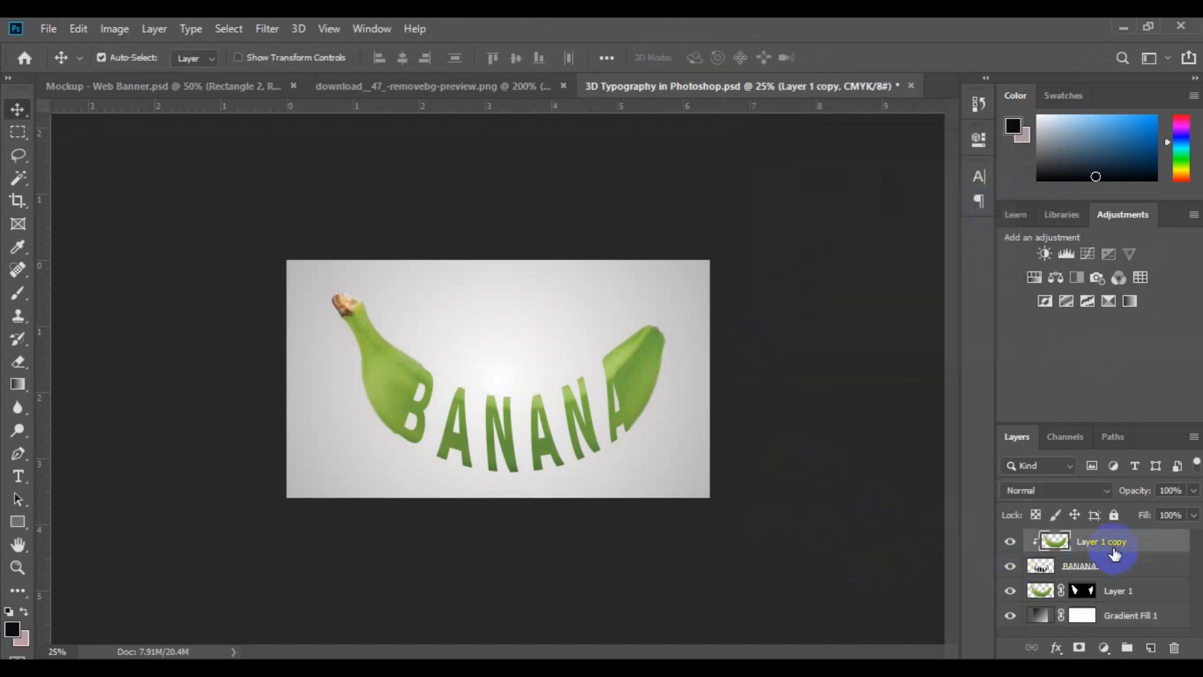
shift+click(1127, 600)
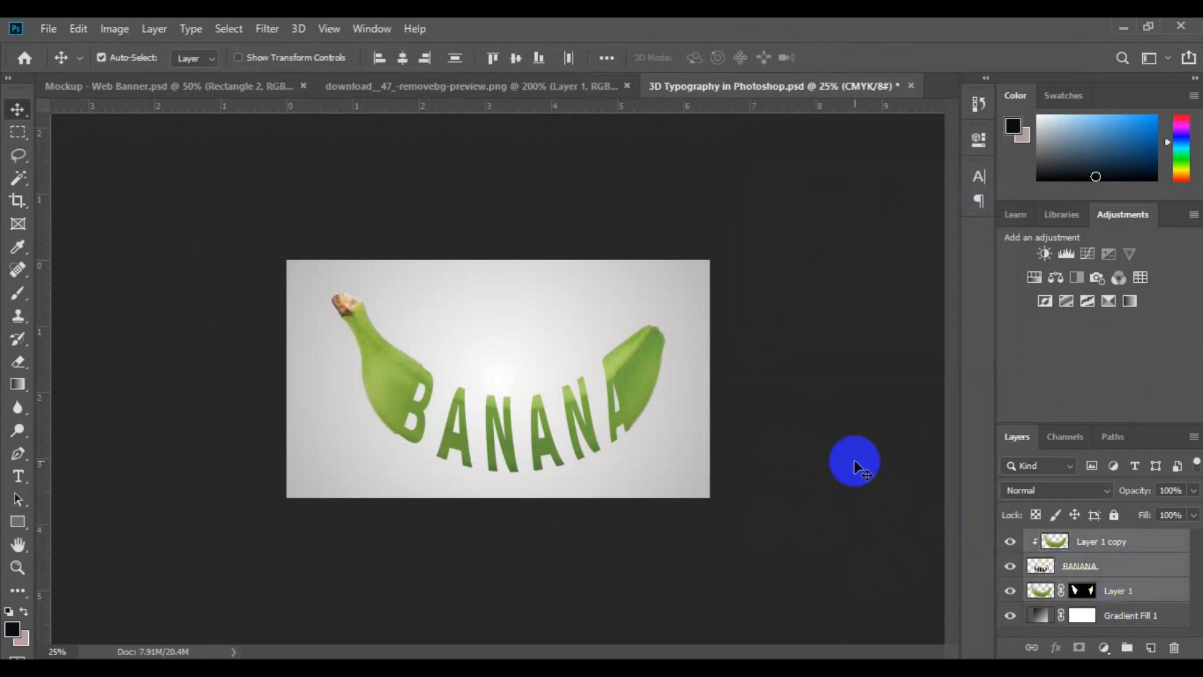
click(591, 282)
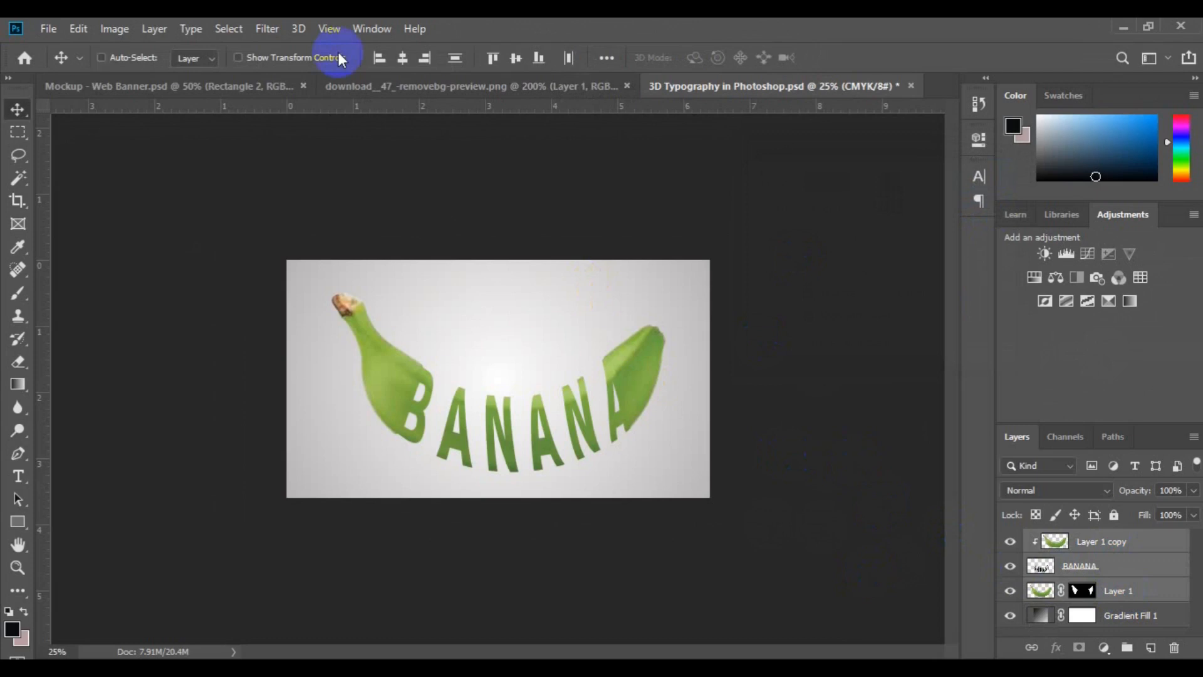
click(163, 27)
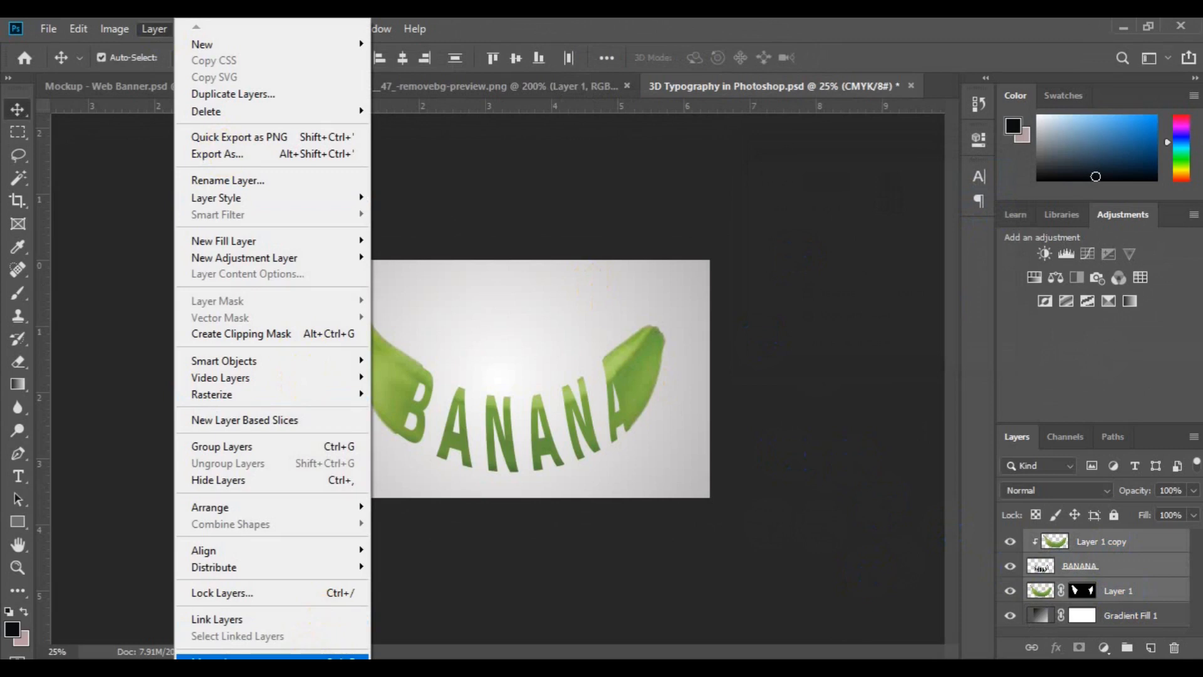
click(213, 656)
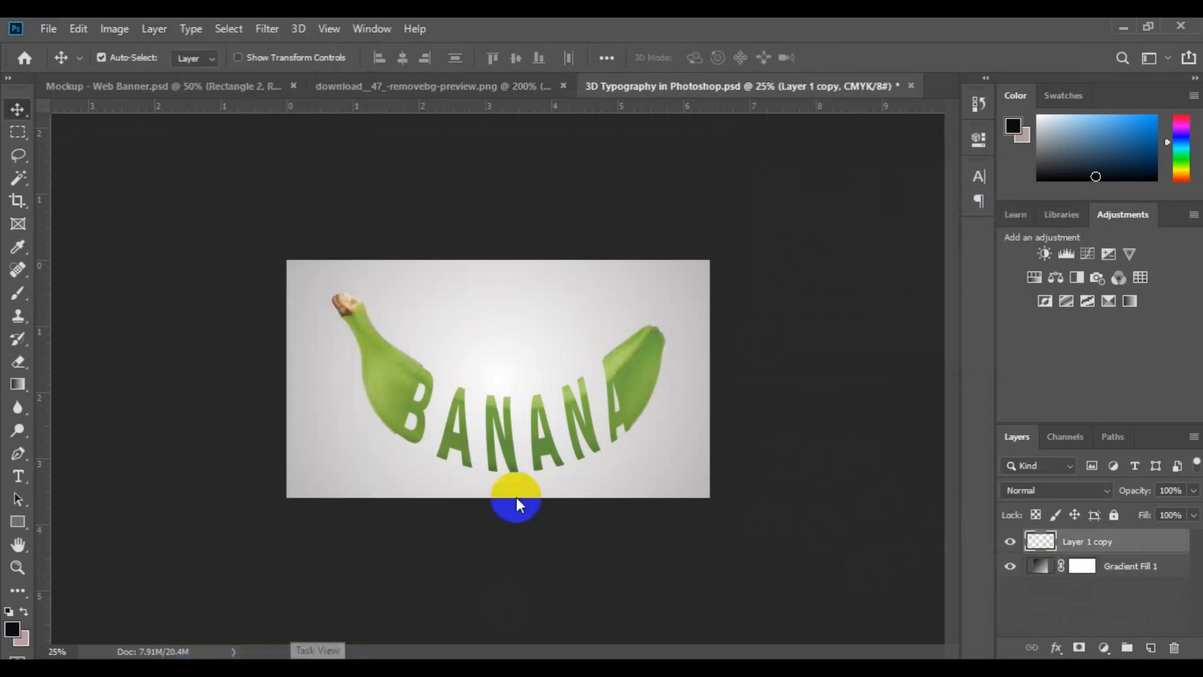
Center the merged banana artwork horizontally and vertically on the whole canvas, and clear the selection
drag(495, 430, 495, 415)
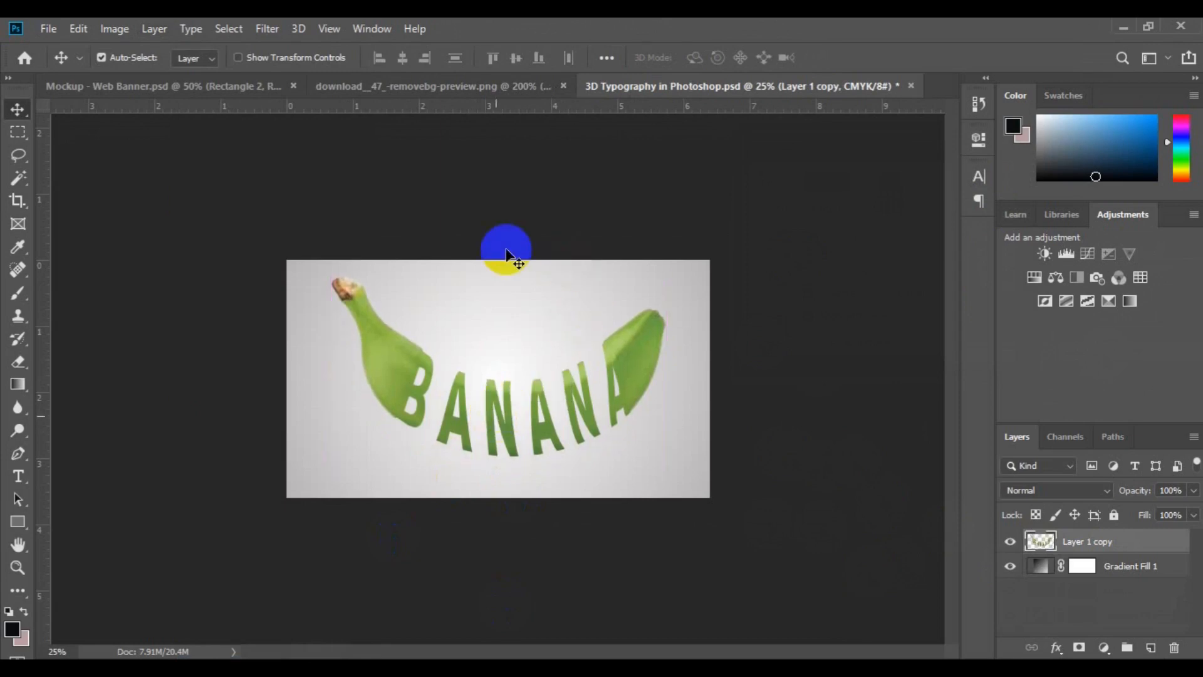
key(ctrl+a)
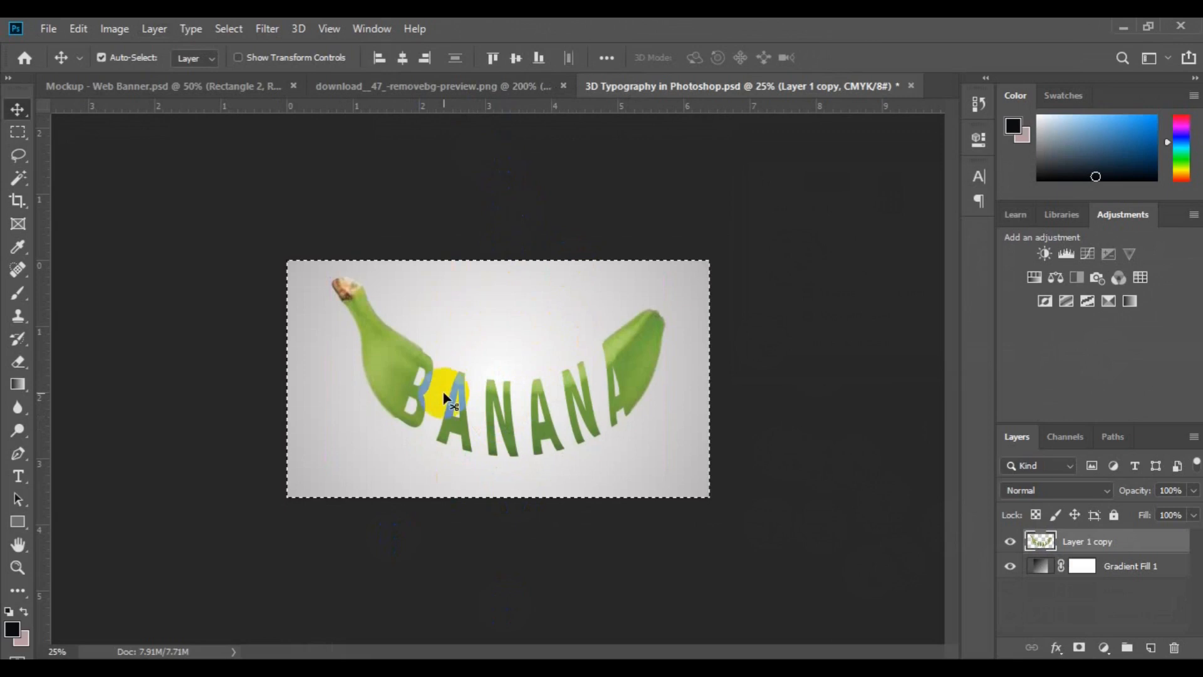
click(403, 66)
click(516, 62)
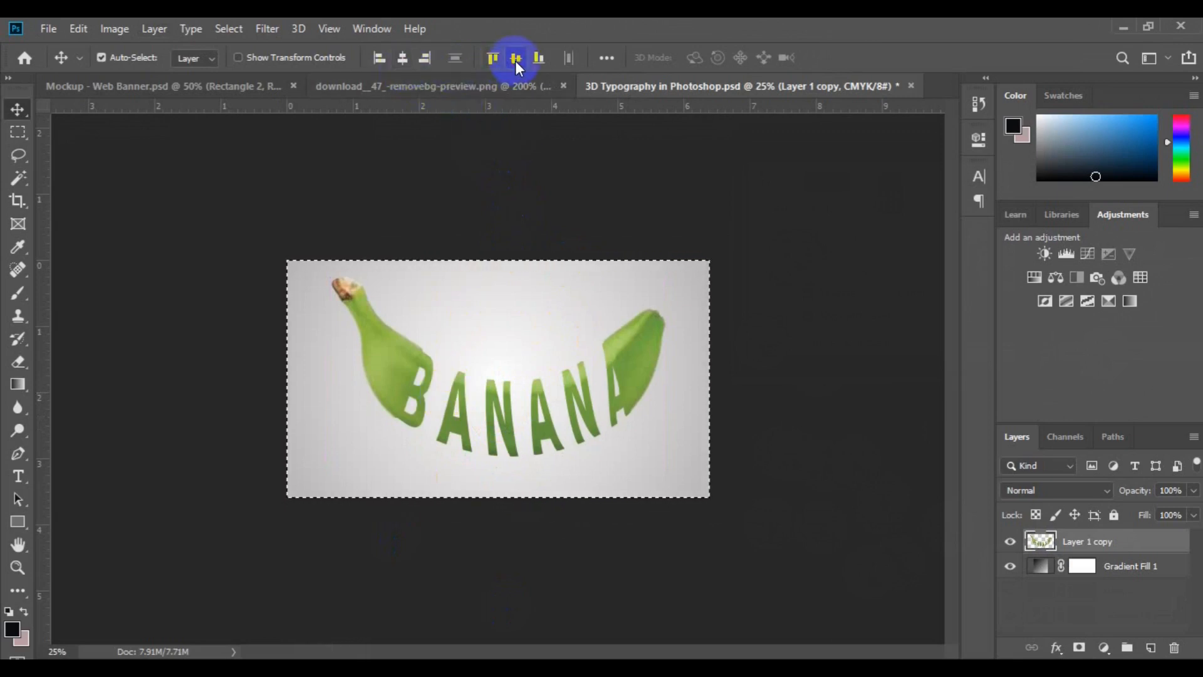
key(ctrl)
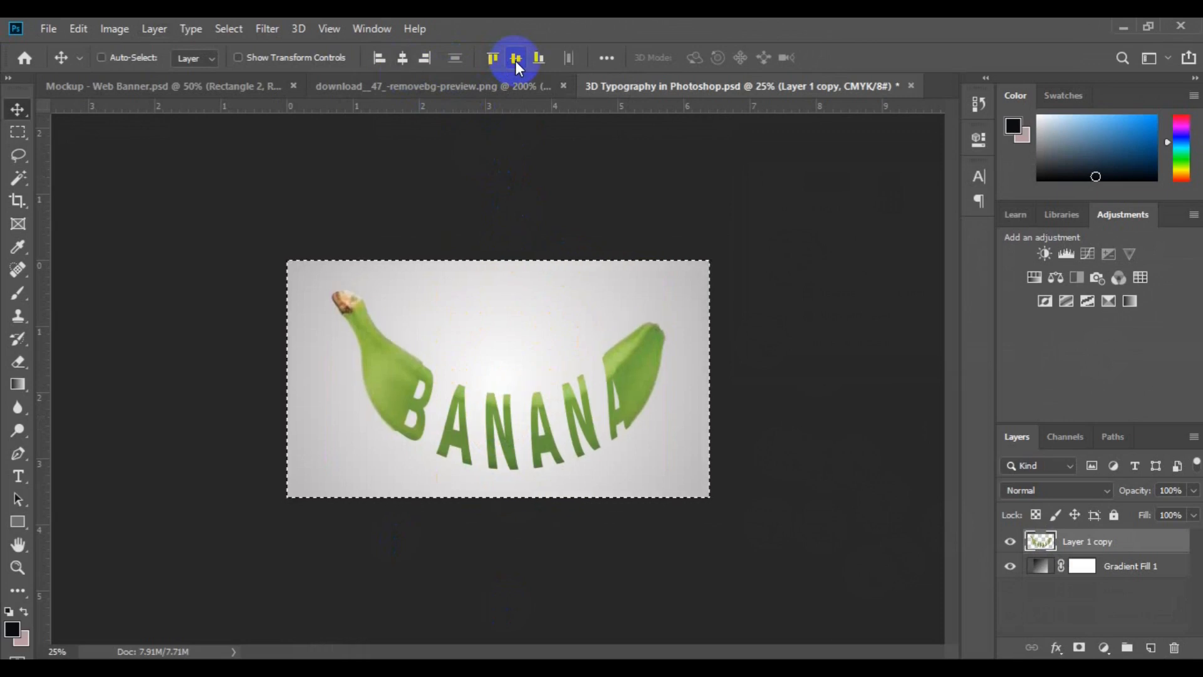
key(ctrl+d)
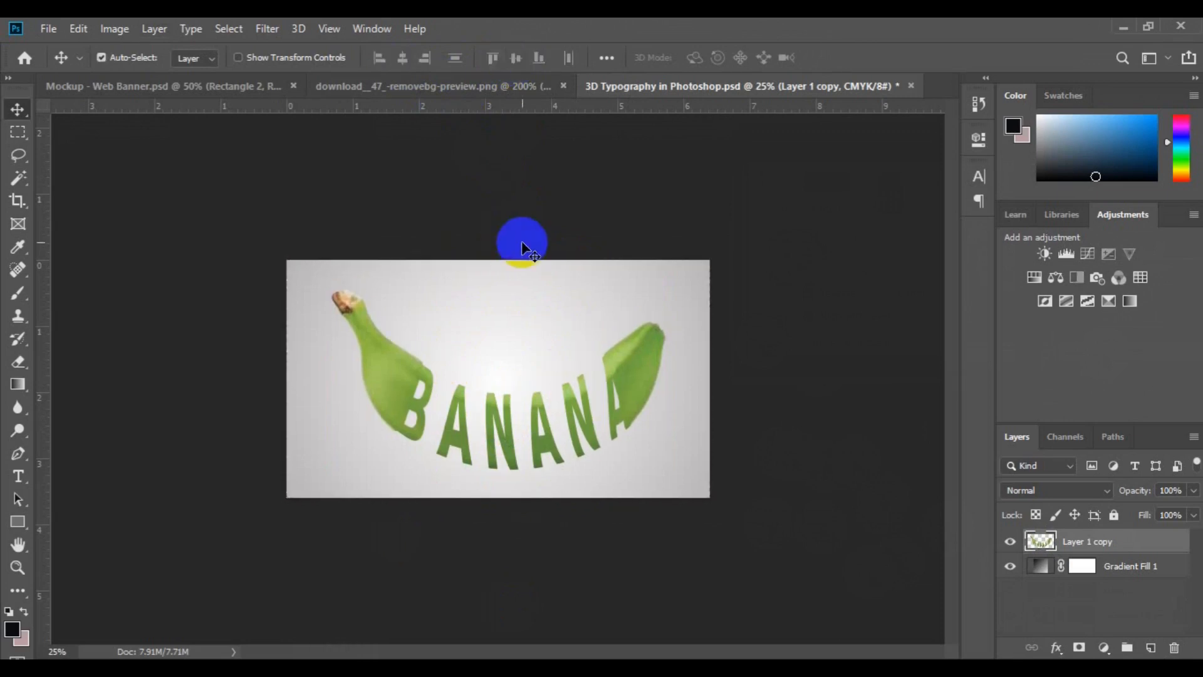